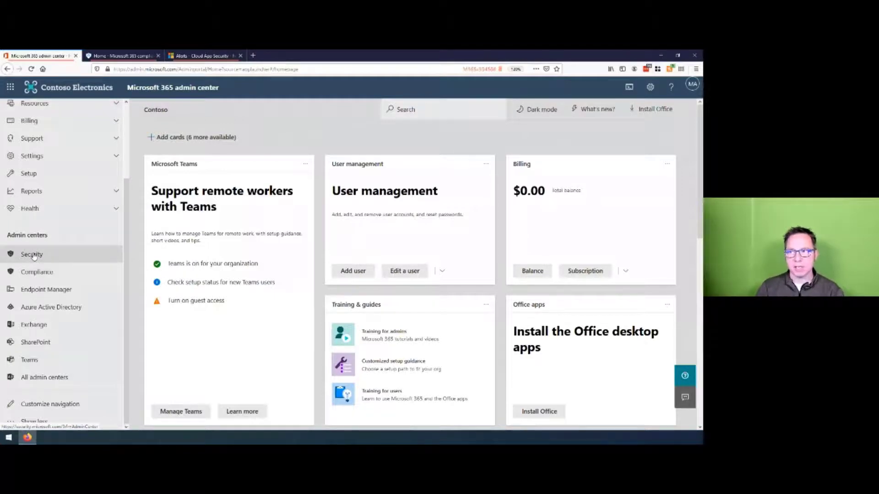
View the Security admin center's home page and return to the Microsoft 365 admin center
click(32, 255)
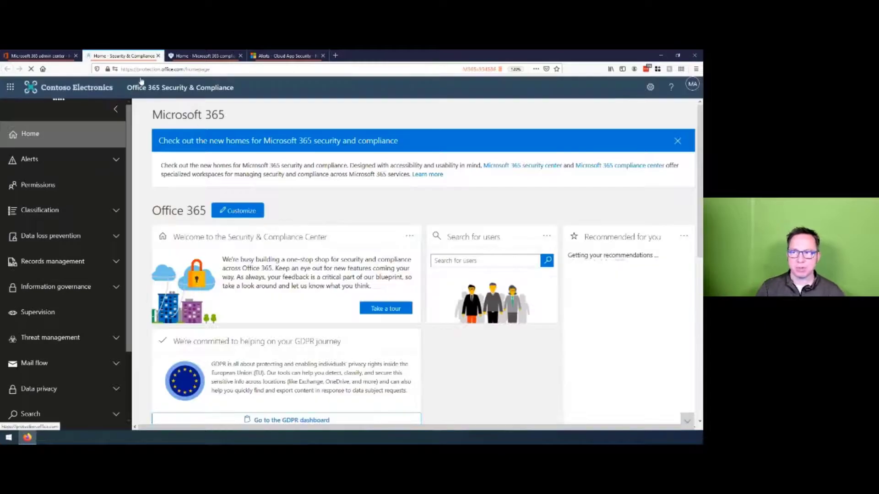
click(39, 56)
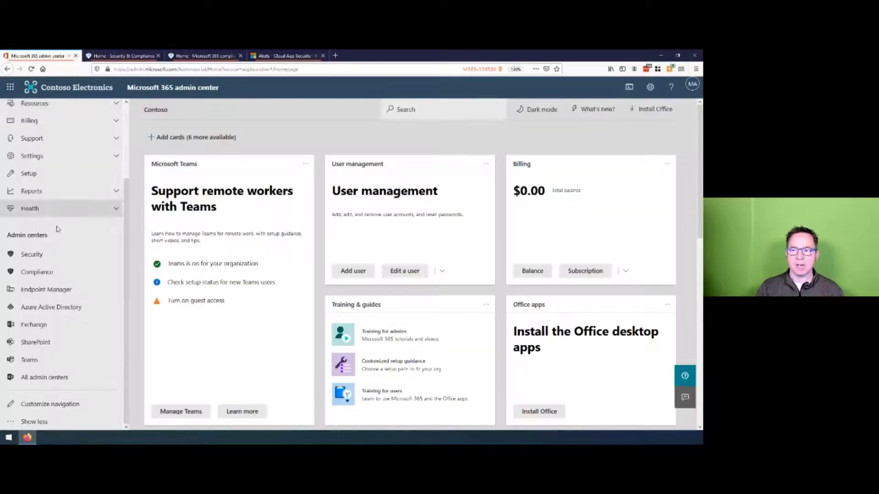
Open the Compliance admin center and look over the cards on its home page
click(32, 274)
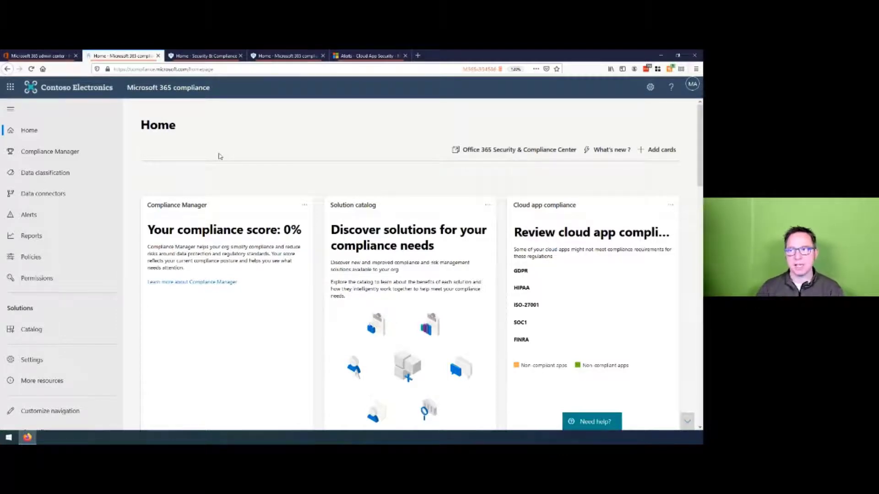
scroll(156, 202, down, 3)
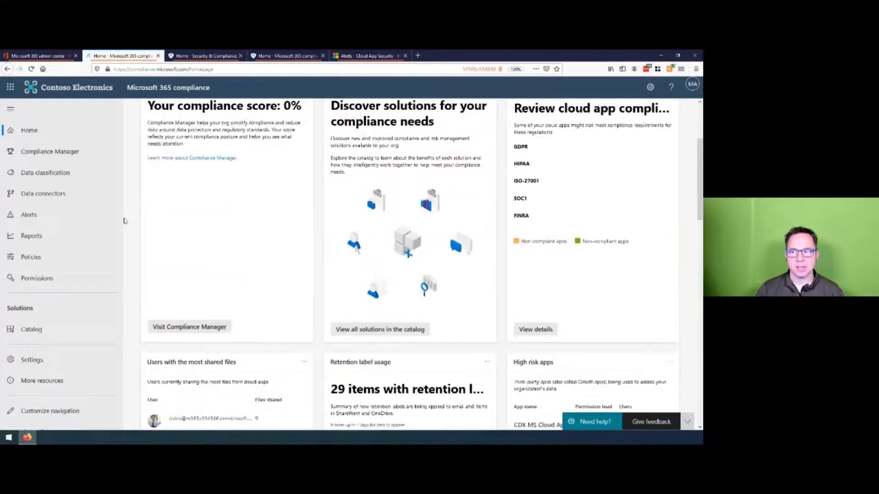
scroll(124, 222, up, 3)
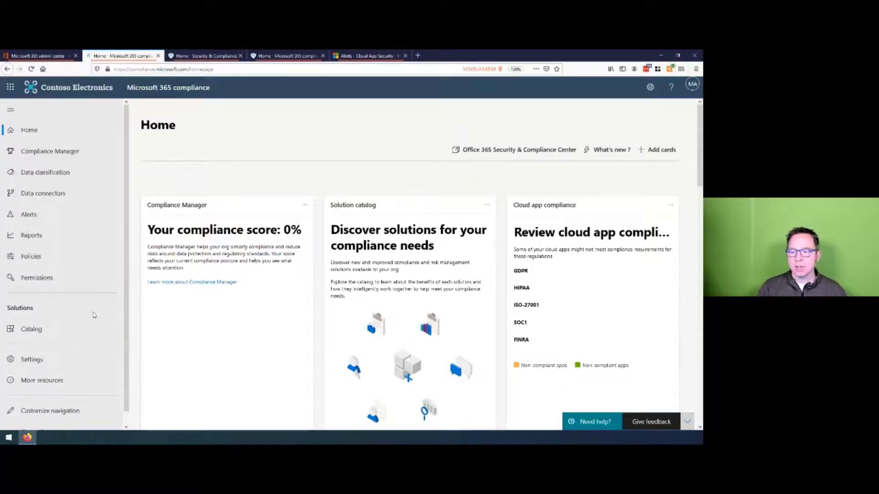
scroll(94, 312, down, 1)
scroll(109, 233, up, 1)
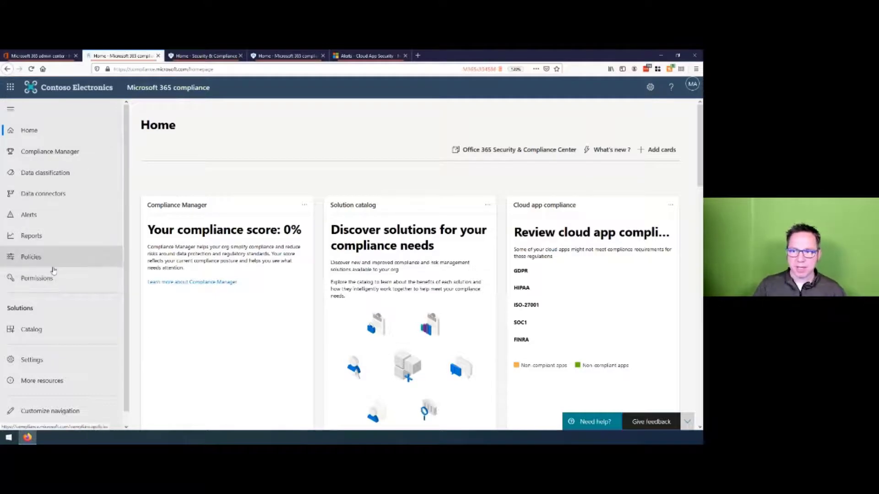
Show all compliance solutions in the navigation and open Data loss prevention
scroll(112, 256, down, 1)
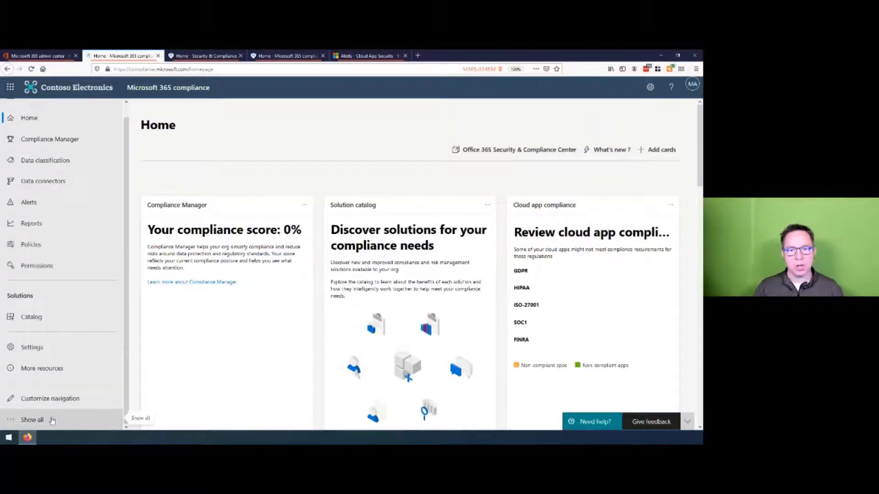
click(50, 421)
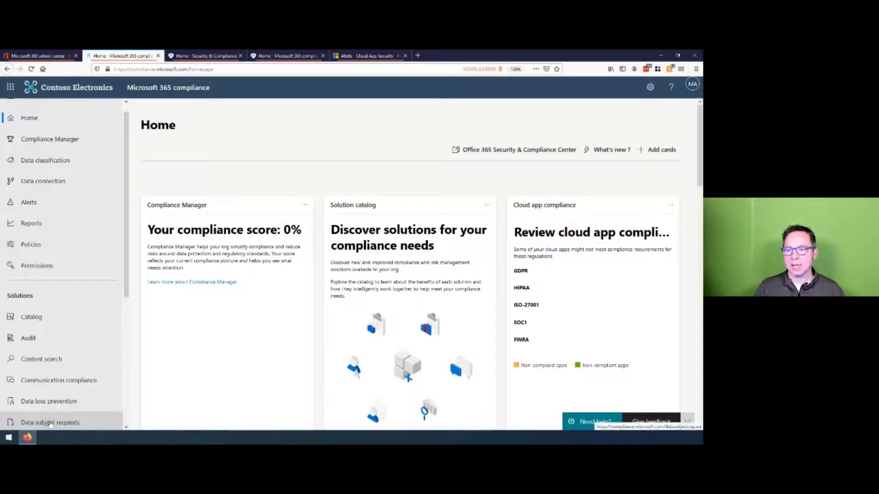
scroll(104, 261, down, 4)
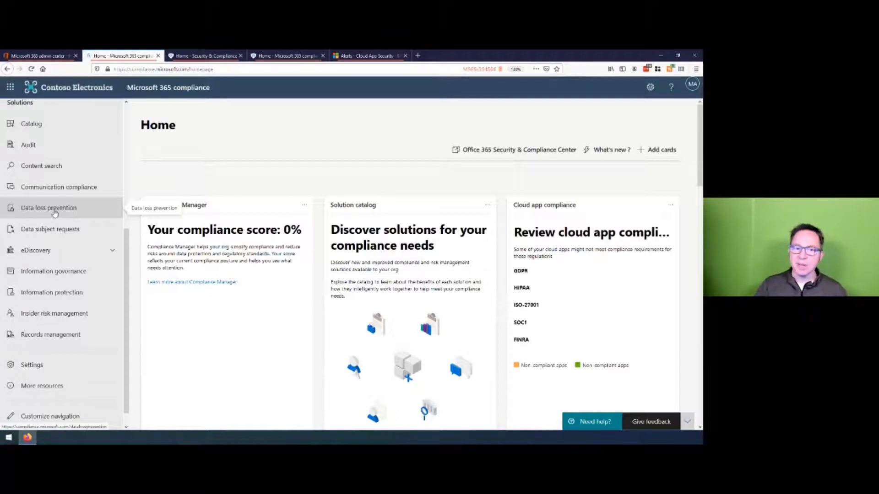
click(54, 211)
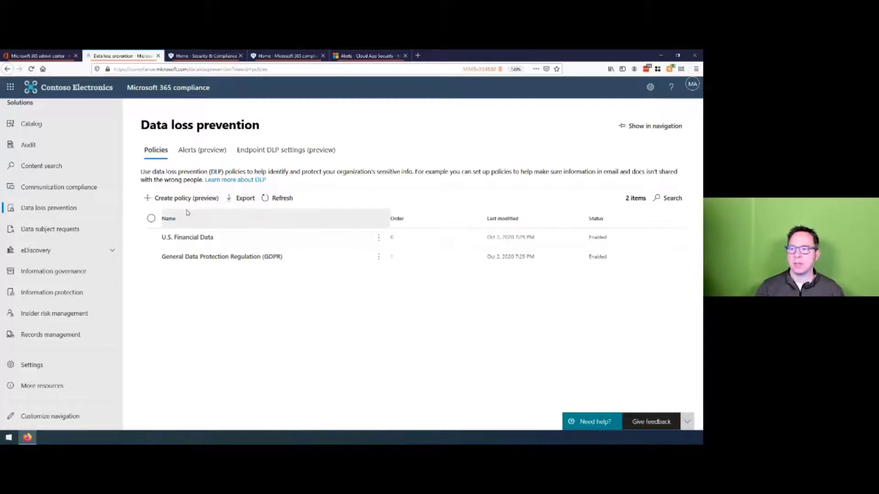
Start a new DLP policy and list the Financial templates for the United States of America
click(171, 201)
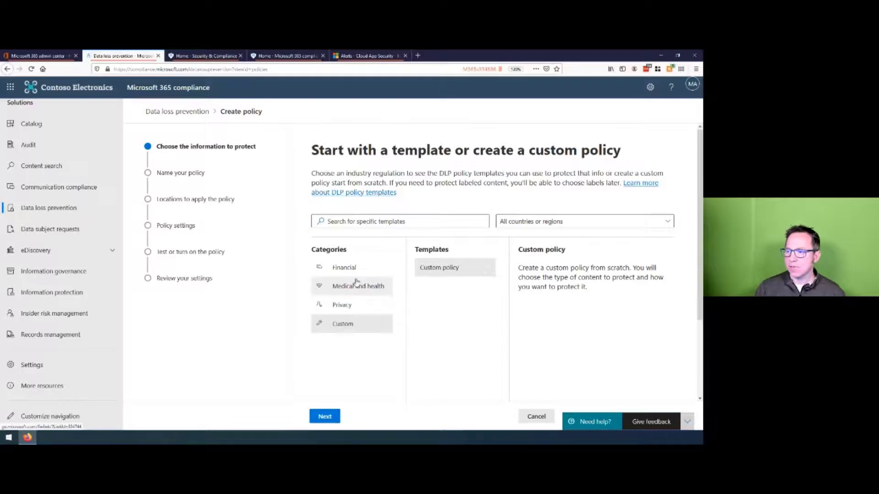
click(342, 269)
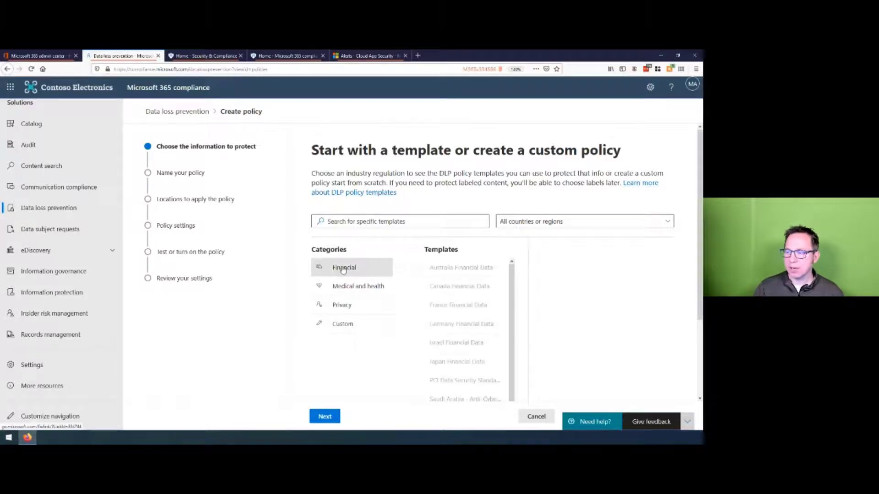
click(526, 222)
click(530, 254)
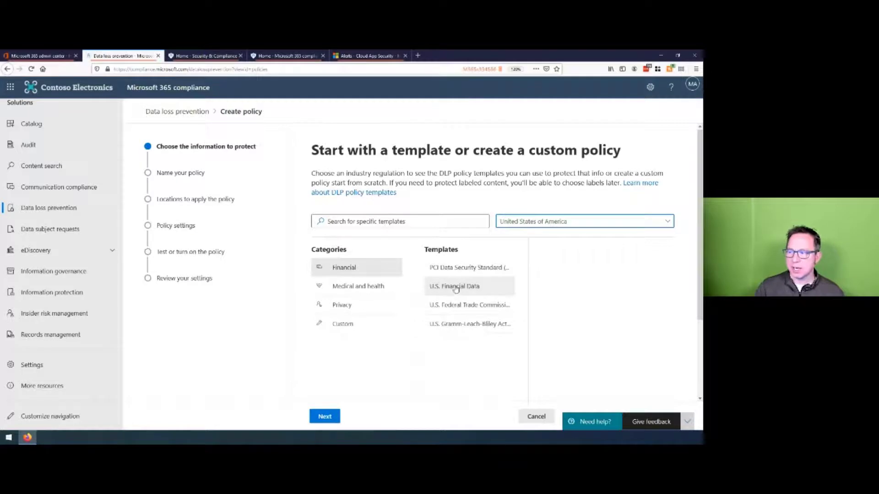
Review what the PCI Data Security Standard and U.S. Financial Data templates protect
click(476, 269)
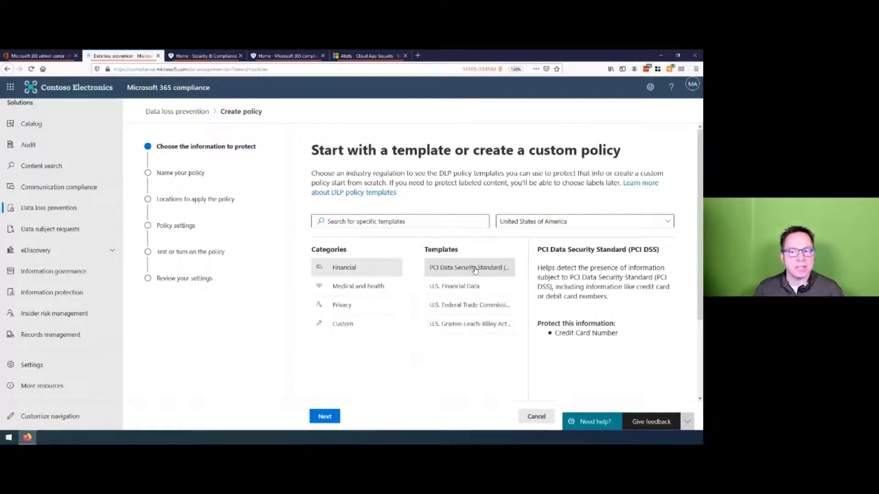
click(456, 289)
scroll(652, 320, down, 2)
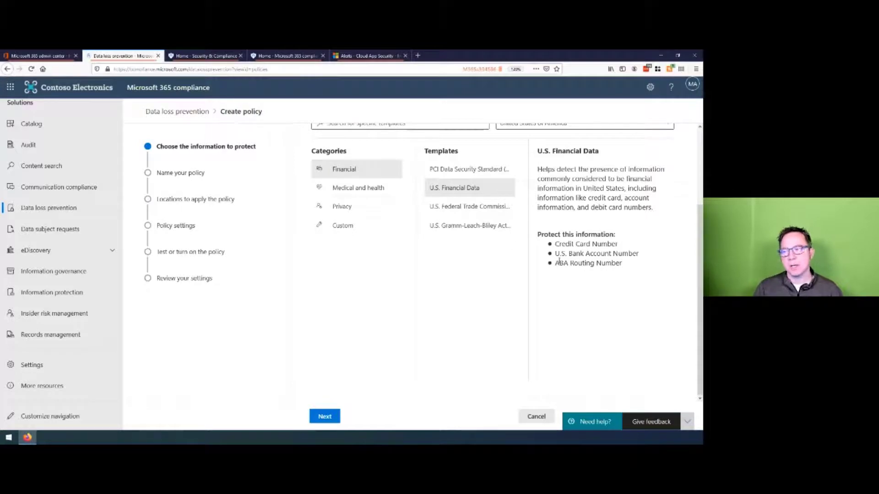
Review the U.S. Personally Identifiable Information (PII) Data template under Privacy and the Custom policy template
click(343, 209)
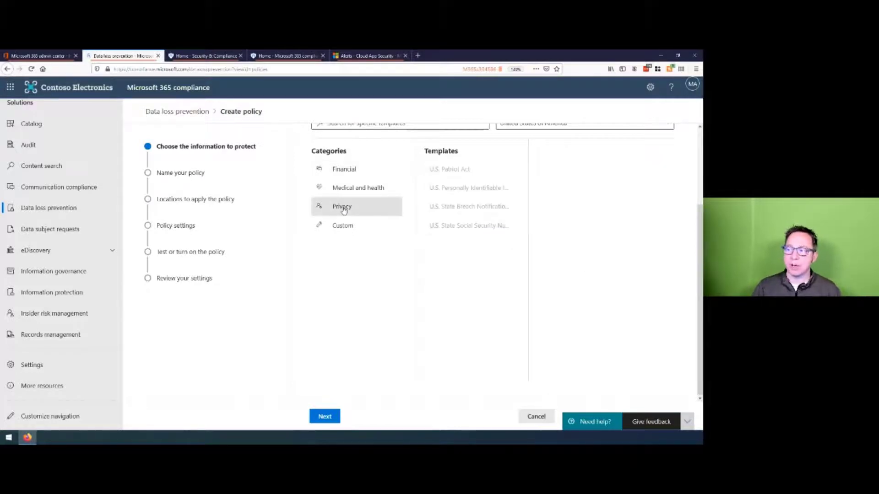
click(450, 195)
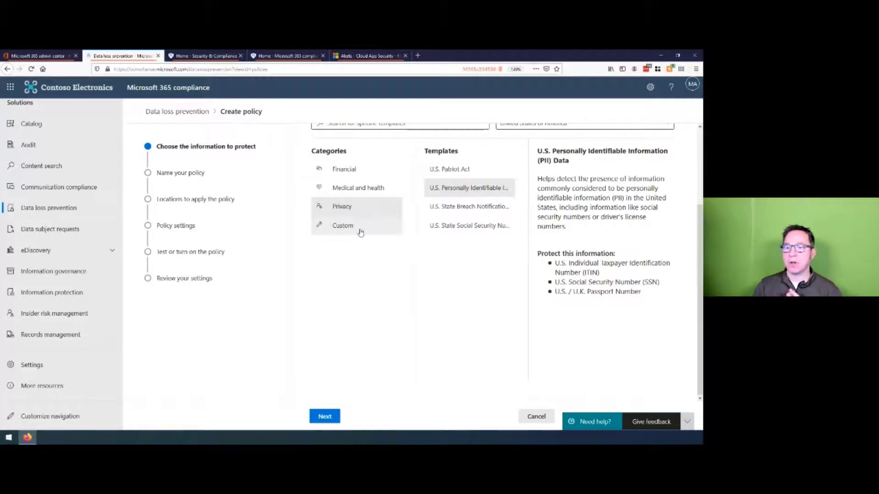
click(342, 231)
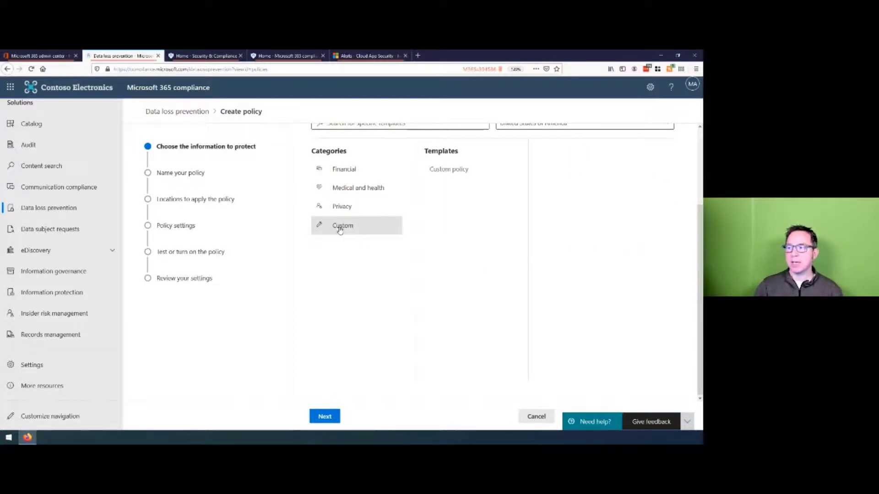
click(451, 170)
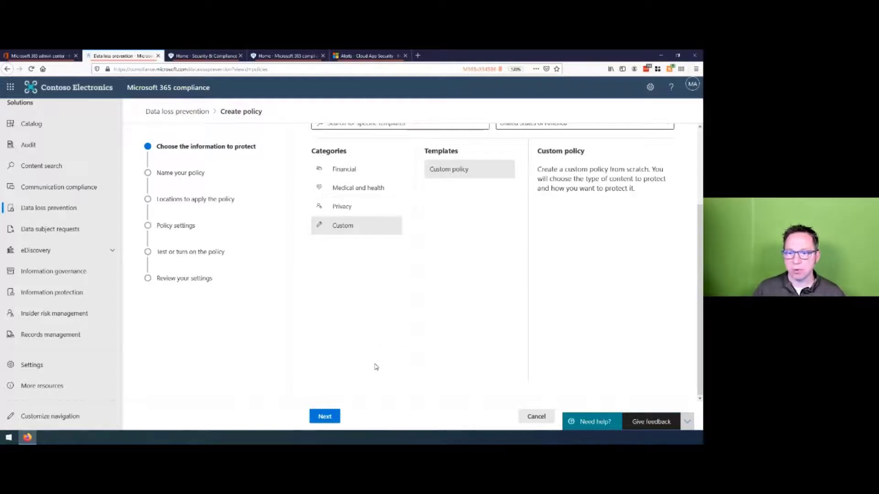
Base the policy on the Privacy template U.S. Personally Identifiable Information (PII) Data and continue to naming
click(346, 207)
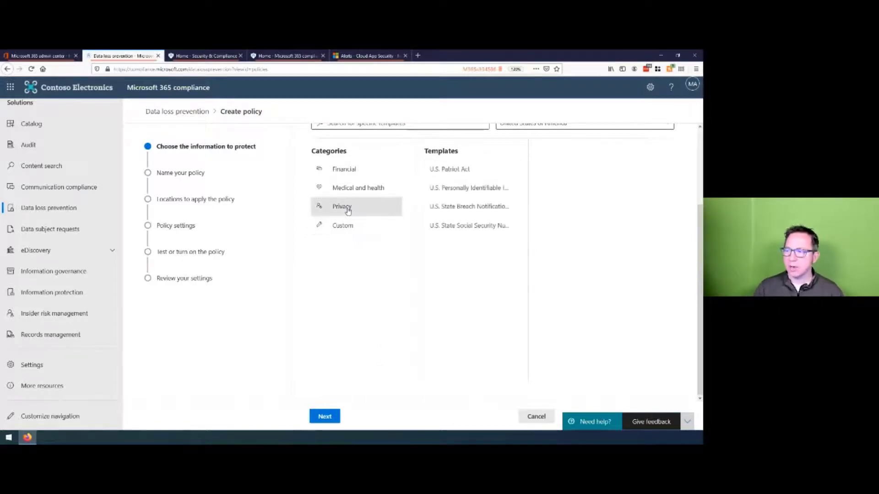
click(452, 189)
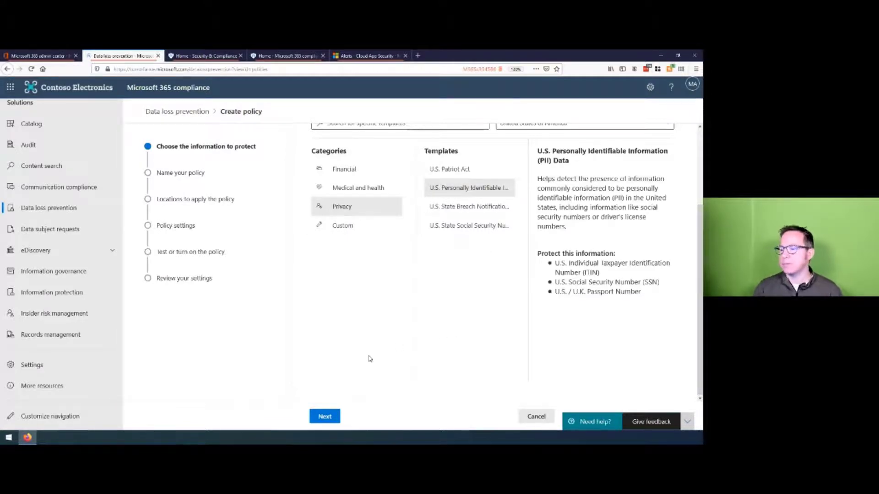
click(325, 416)
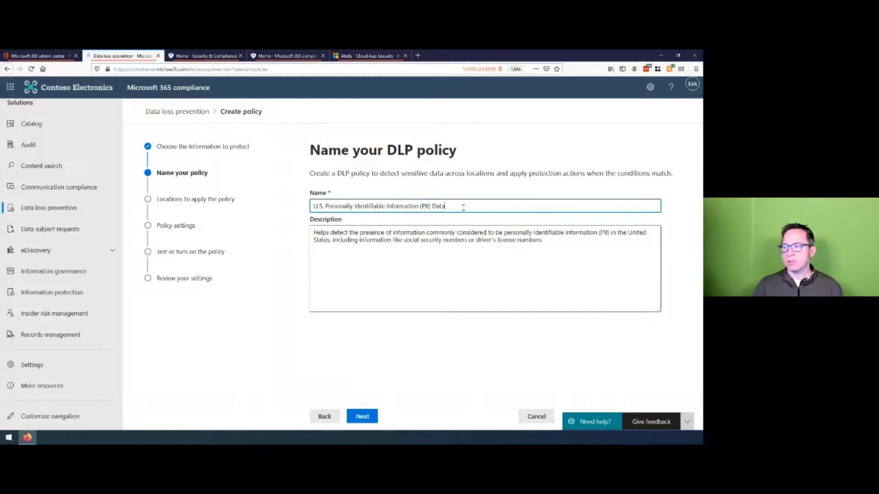
Name the DLP policy PII Test, keep its description and continue to the locations
drag(446, 206, 300, 207)
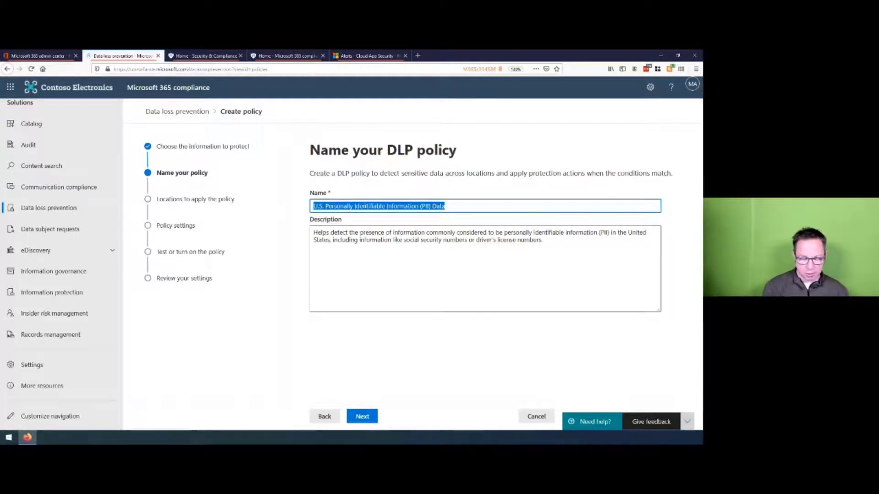
text(PII Test)
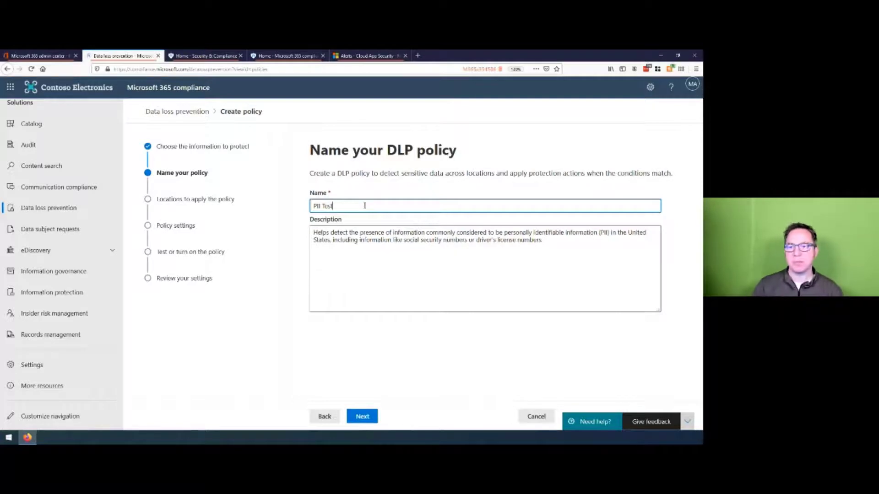
click(366, 416)
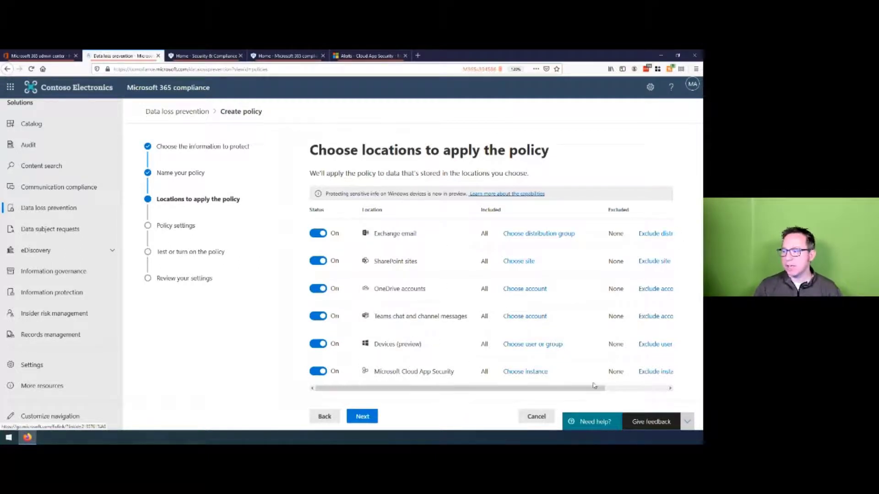
Accept the default locations for the policy and choose to create or customize advanced DLP rules
drag(595, 388, 658, 388)
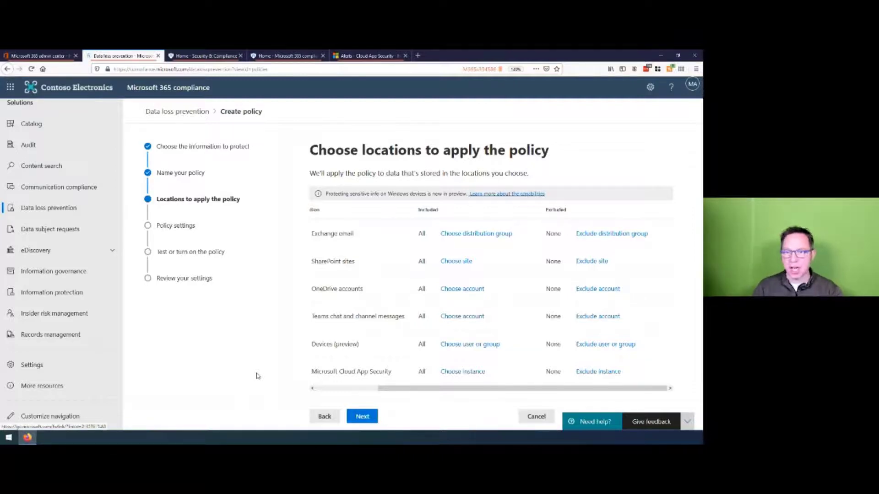
click(367, 417)
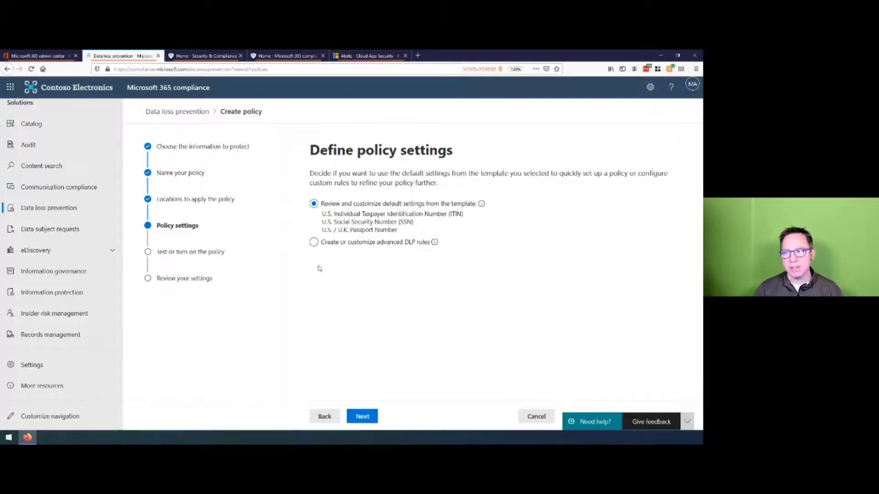
click(314, 242)
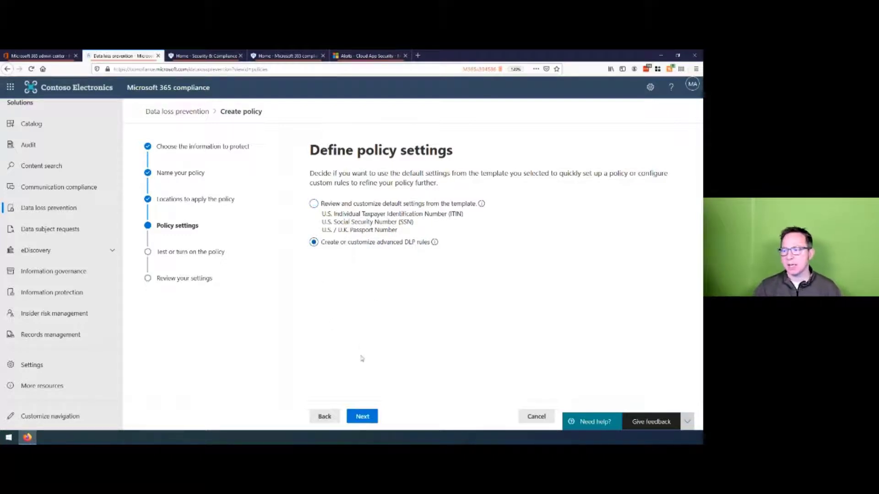
click(362, 417)
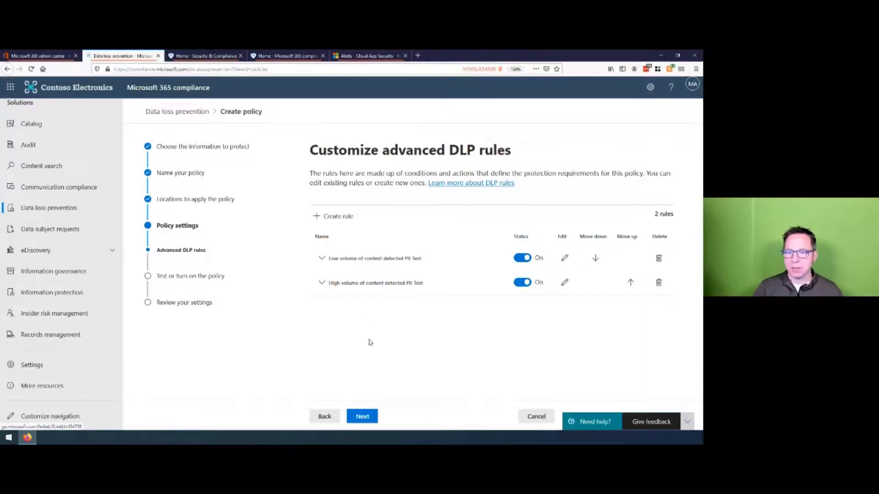
Review the conditions and actions of the low-volume and high-volume content detection rules
click(323, 257)
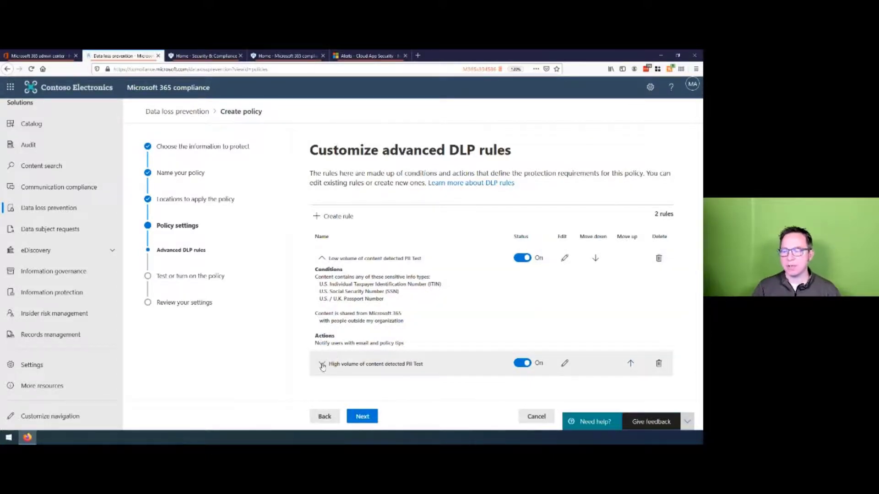
click(322, 366)
scroll(457, 304, down, 3)
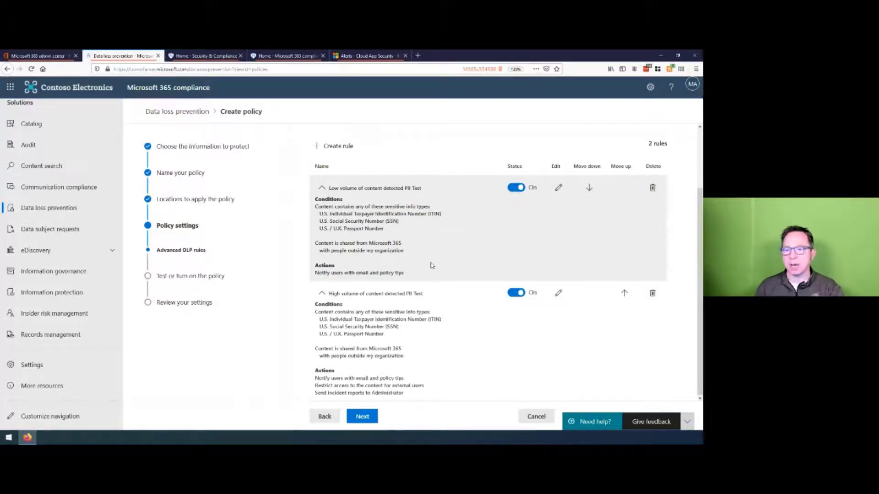
click(322, 294)
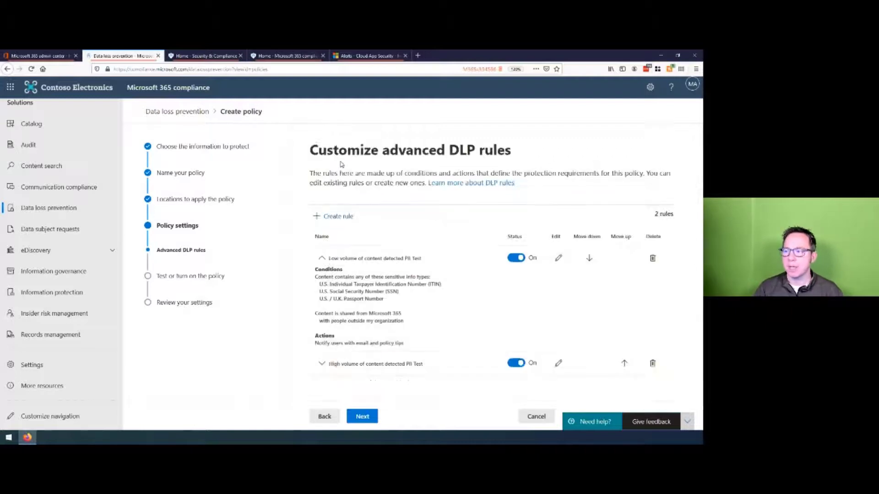
click(322, 258)
click(323, 283)
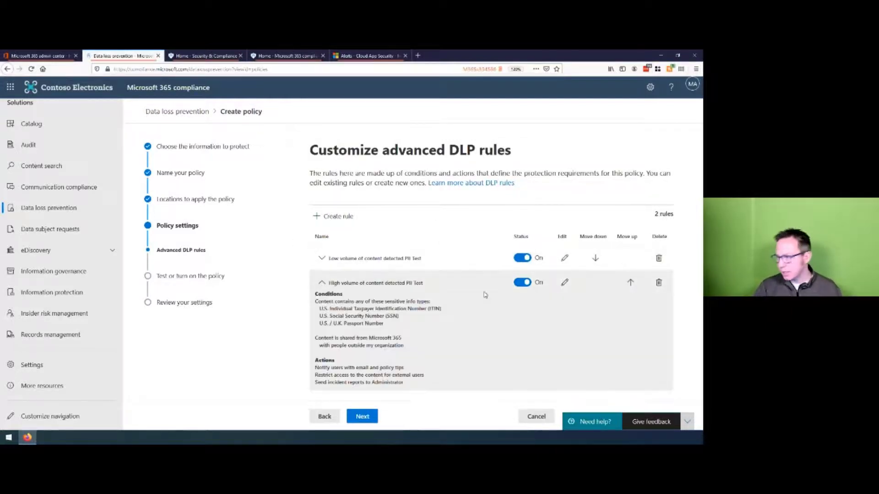
Examine the sensitive info types and sharing condition in the high-volume rule's editor, and close the editor
click(564, 283)
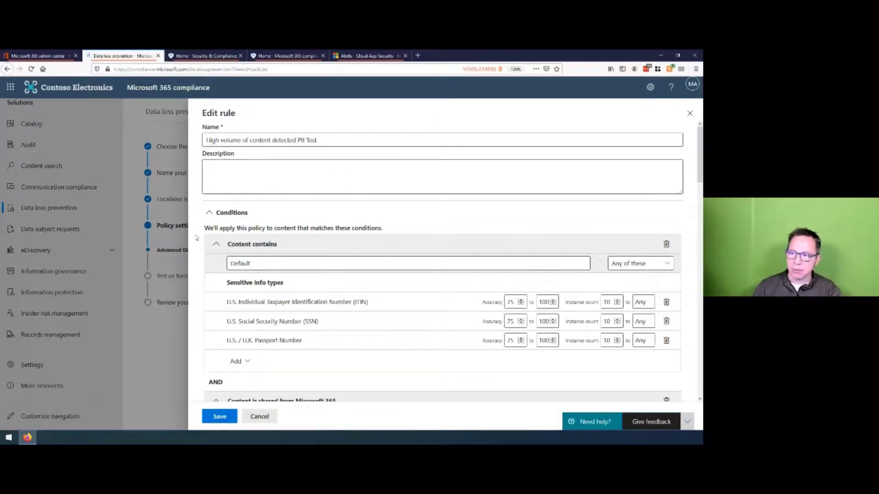
scroll(202, 234, down, 3)
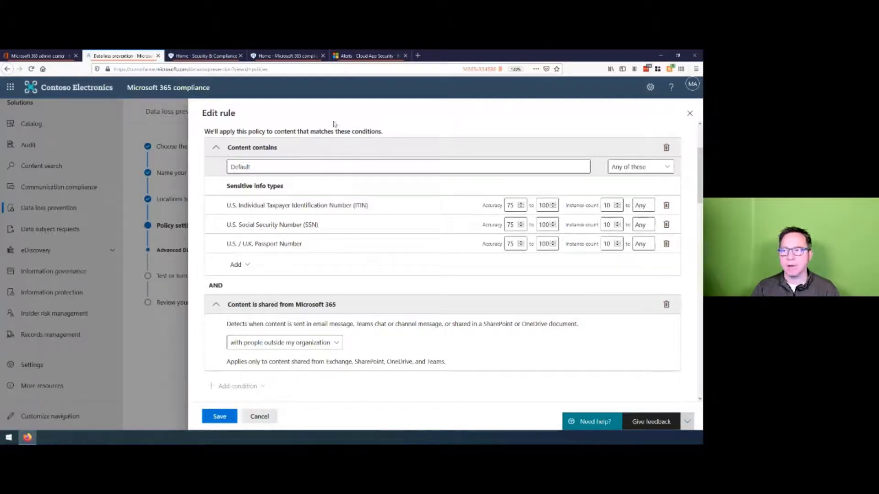
click(689, 113)
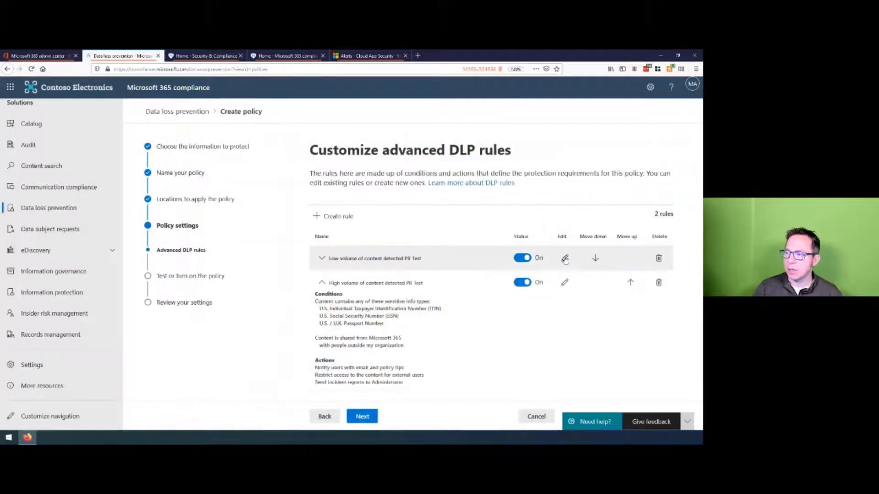
Edit the low-volume content rule and keep its sharing condition set to with people outside my organization
click(565, 258)
scroll(412, 248, down, 1)
scroll(412, 248, down, 1)
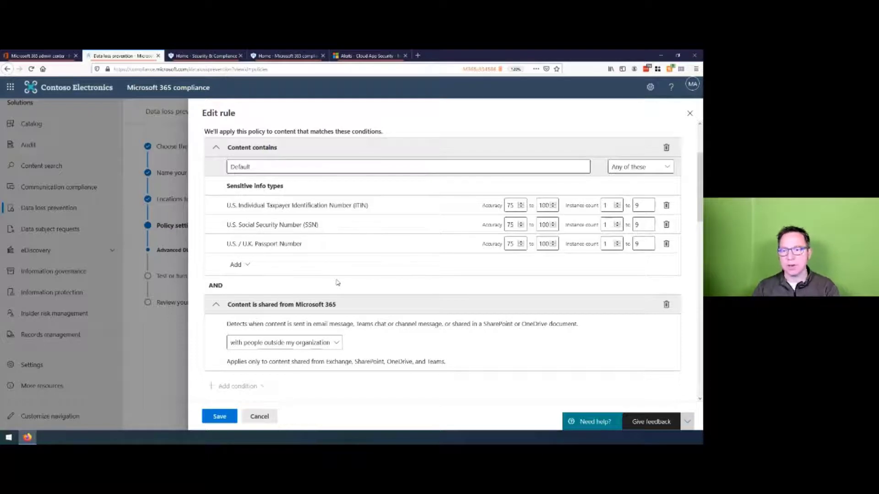
scroll(338, 282, down, 2)
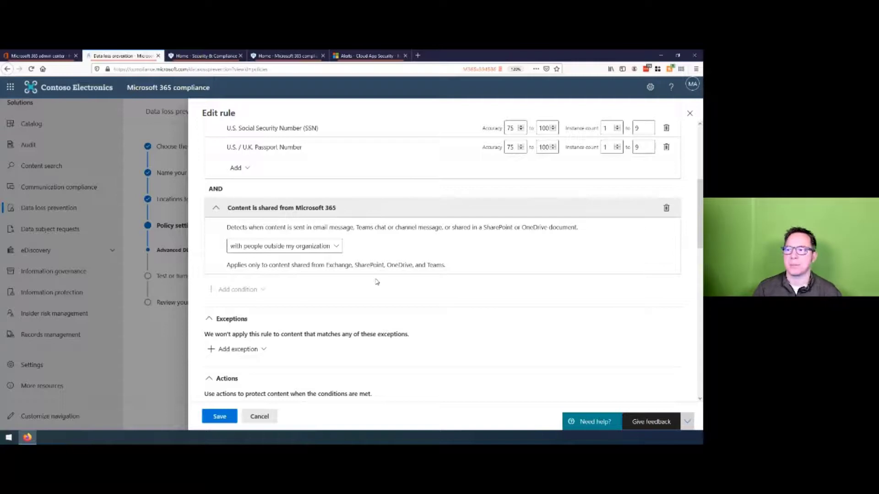
click(338, 247)
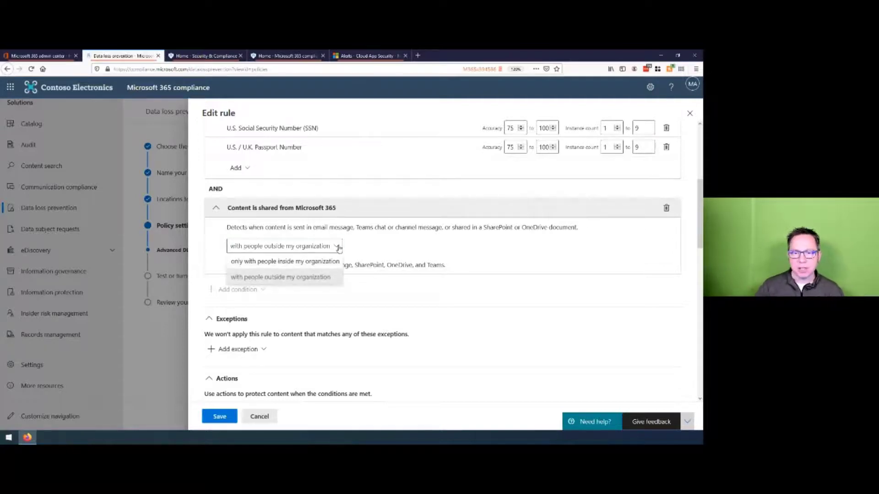
click(289, 277)
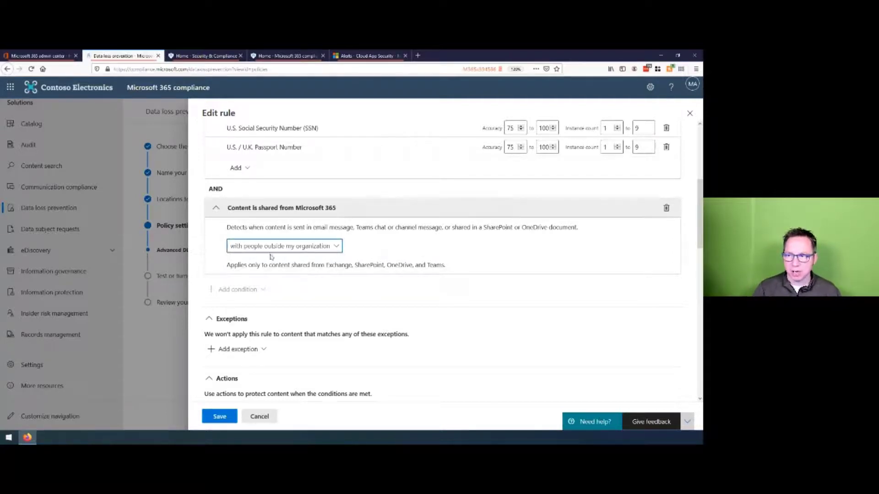
click(303, 286)
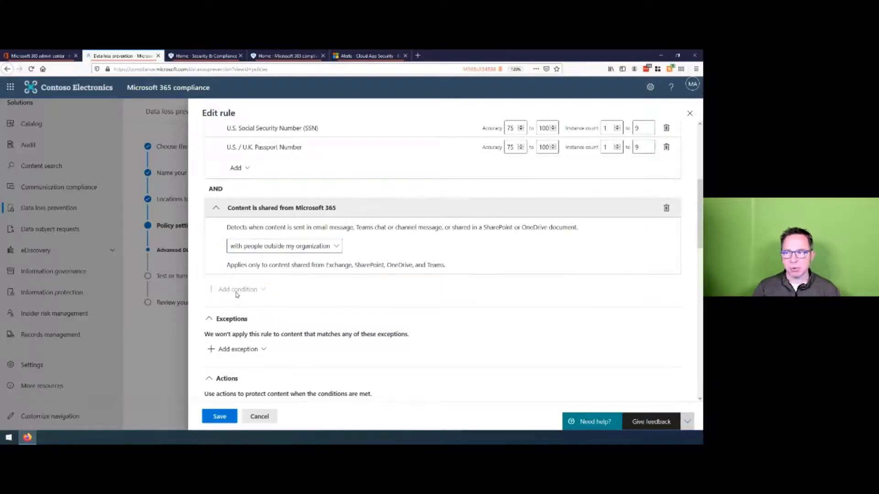
Add an action to the low-volume rule that restricts access or encrypts content in Microsoft 365 locations, blocking only people outside the organization
scroll(271, 294, down, 3)
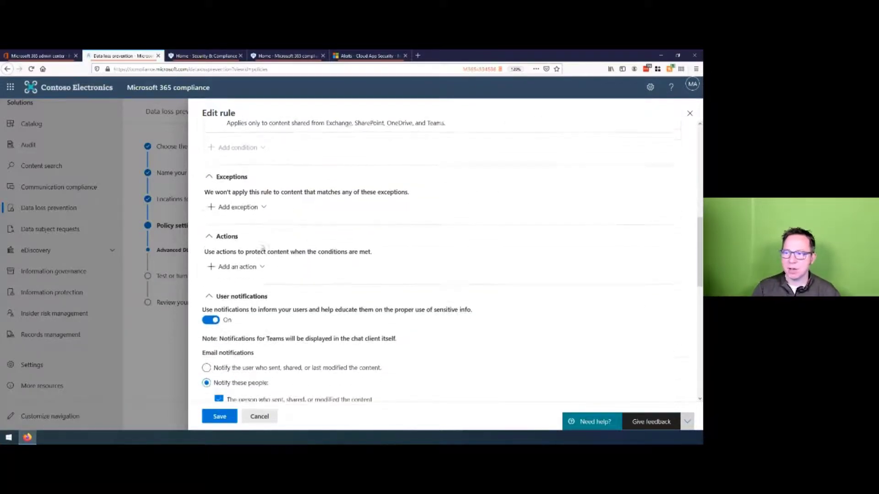
click(262, 265)
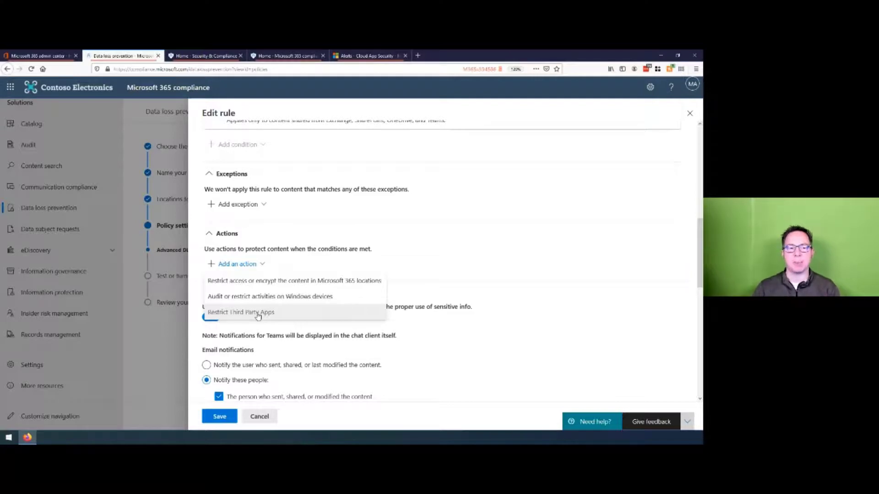
click(291, 281)
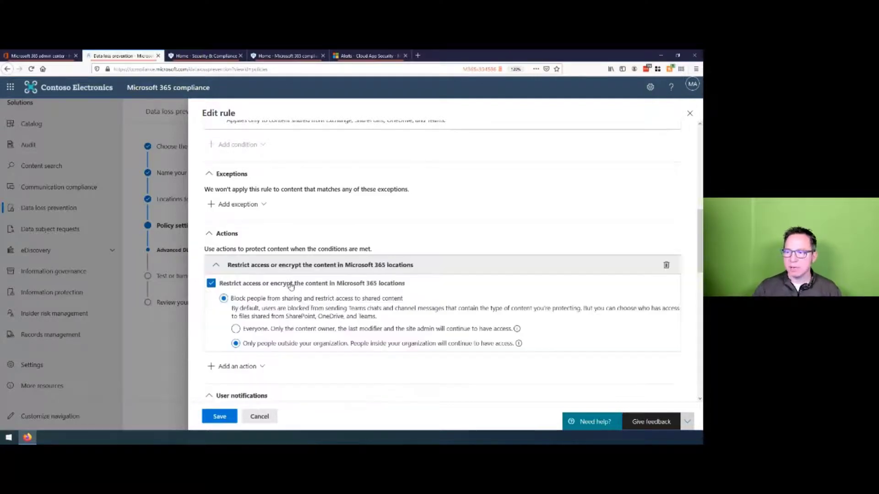
scroll(443, 246, down, 3)
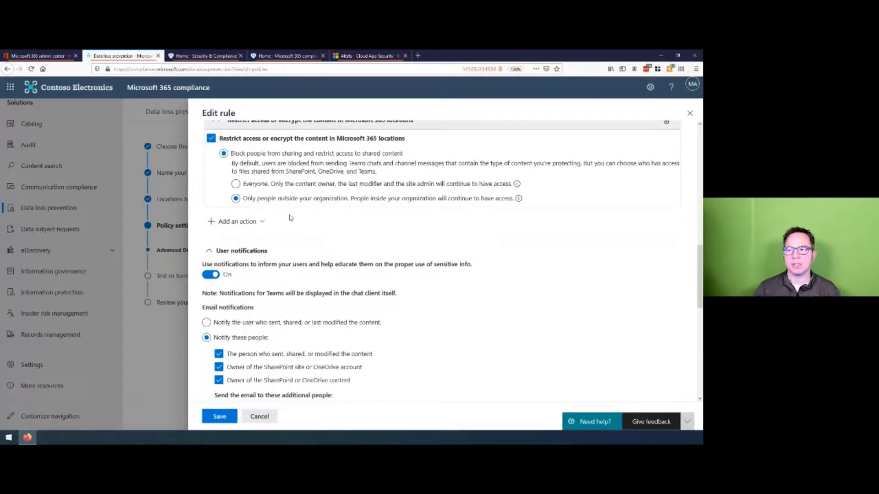
Review the low-volume rule's notifications and incident reports, leave the policy tip text uncustomized, and save the rule
scroll(423, 265, down, 2)
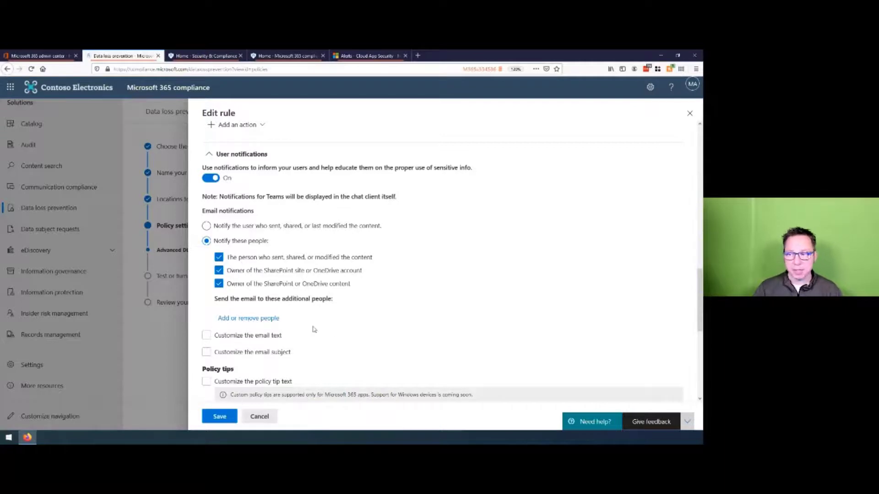
scroll(314, 330, down, 2)
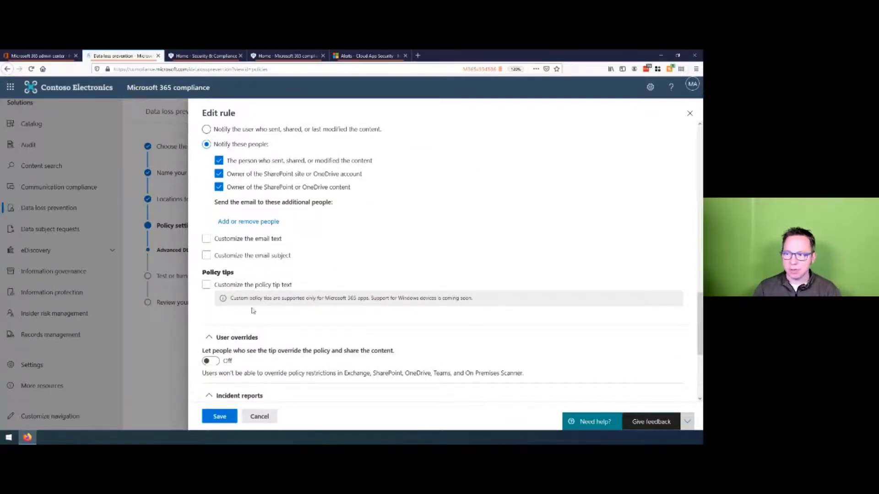
click(206, 287)
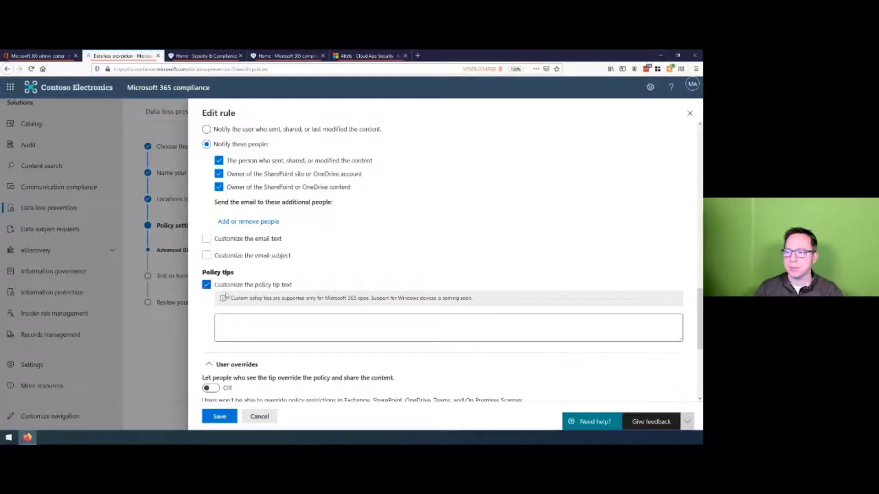
click(206, 286)
scroll(305, 289, down, 2)
scroll(306, 289, down, 1)
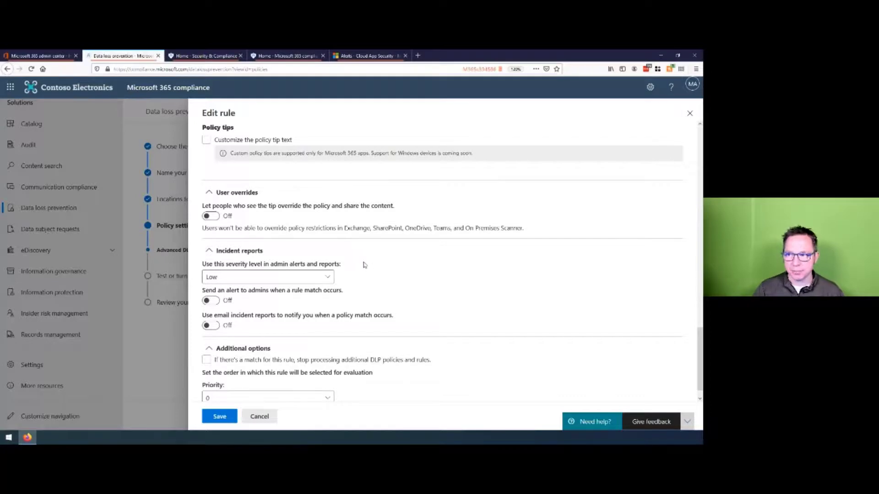
scroll(371, 256, down, 1)
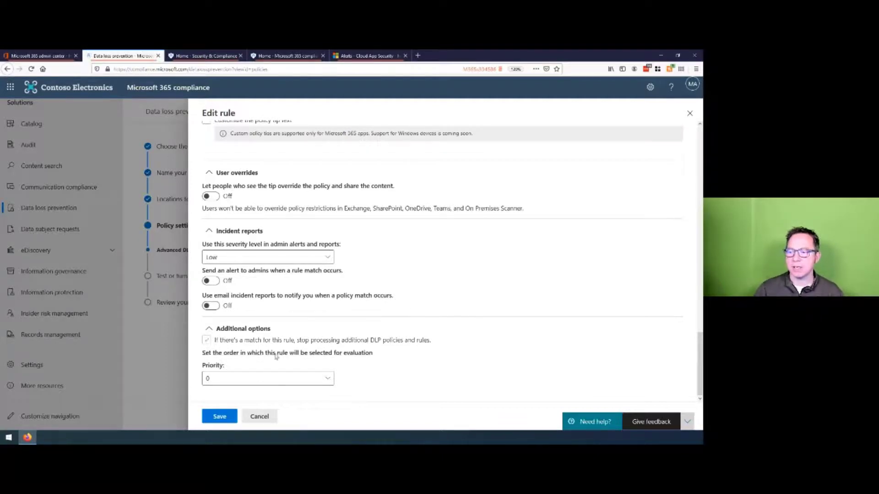
click(221, 418)
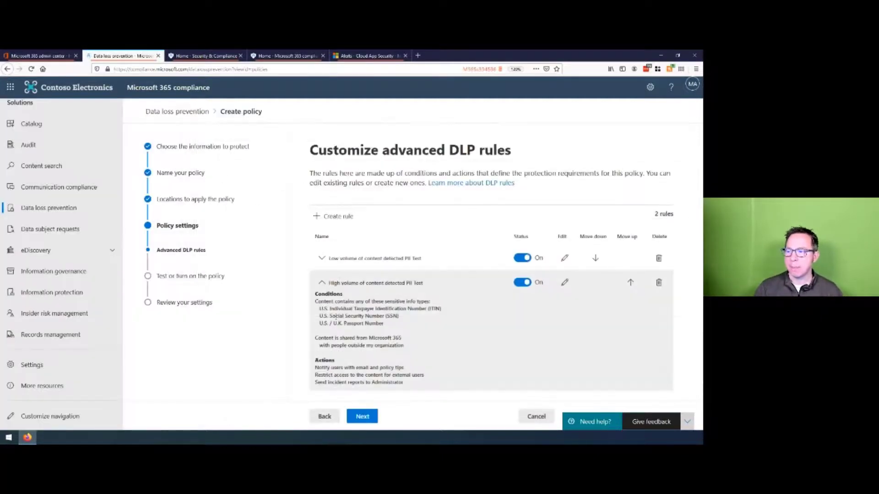
Continue past the advanced rules, choose to keep the policy off, and submit it to finish the policy creation
click(321, 284)
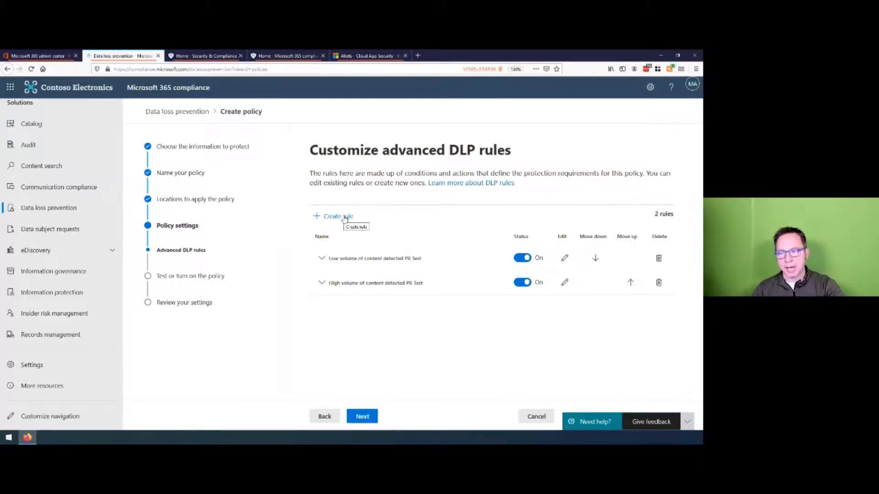
click(363, 416)
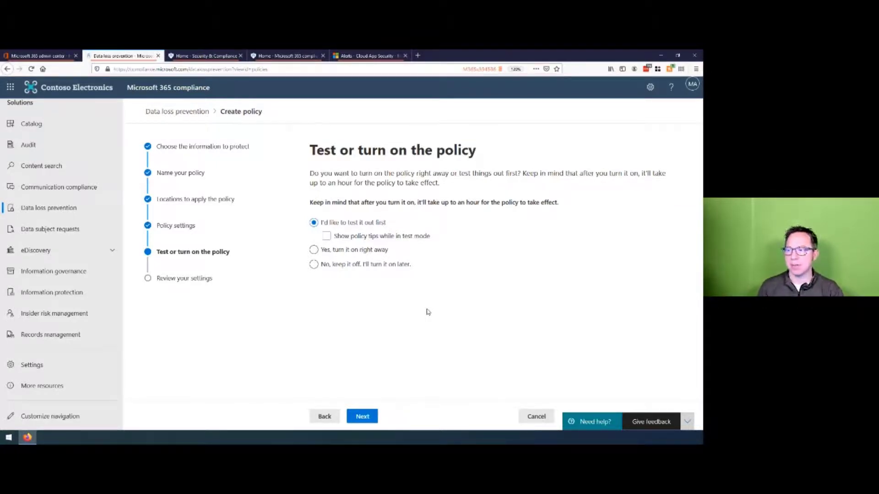
click(326, 237)
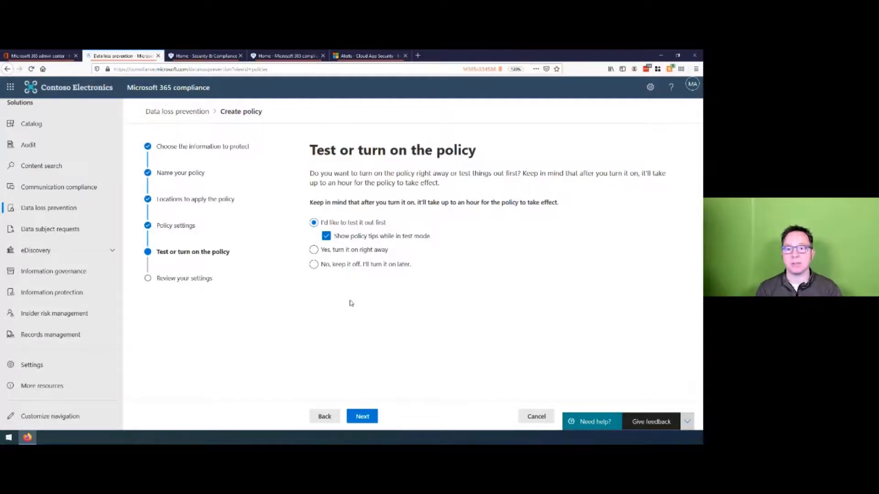
click(314, 250)
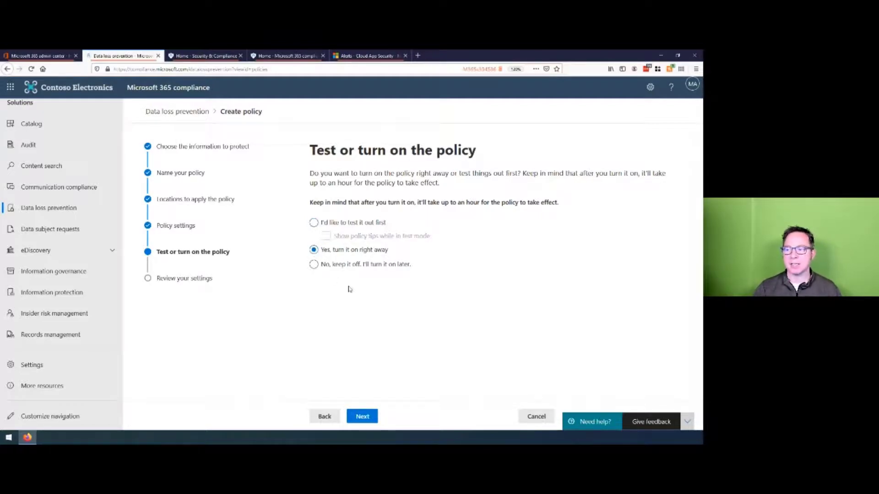
click(314, 265)
click(368, 417)
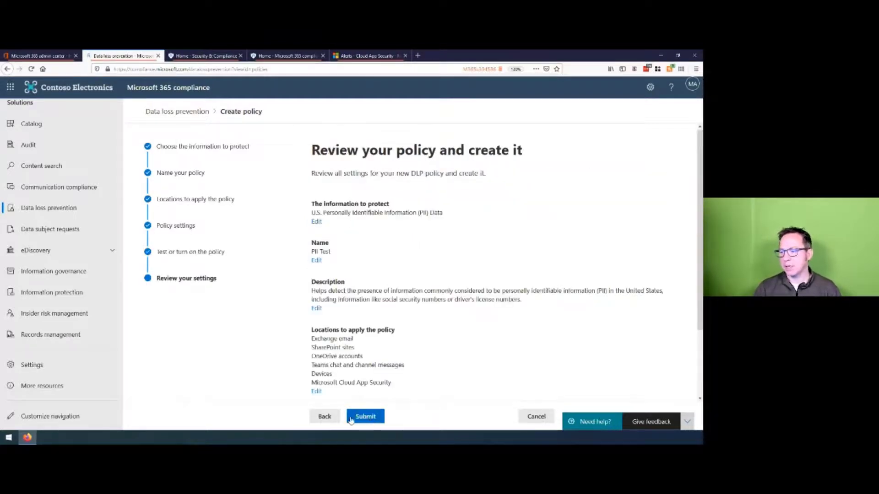
click(365, 416)
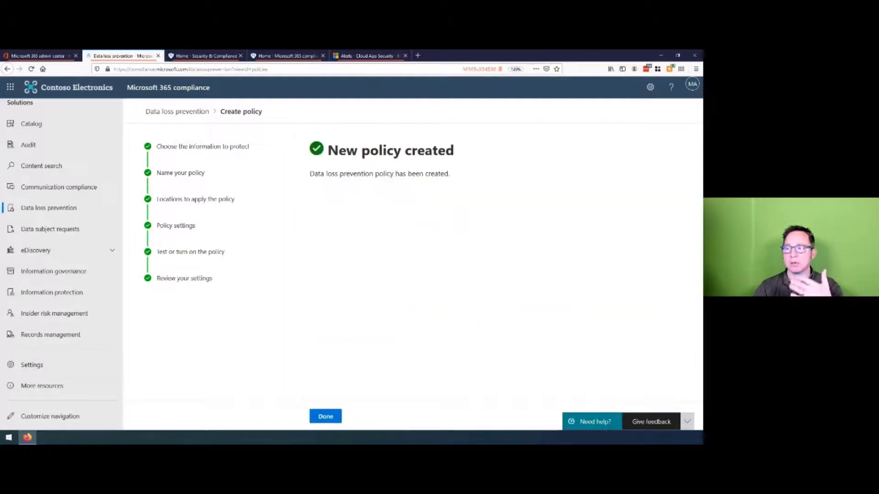
click(326, 417)
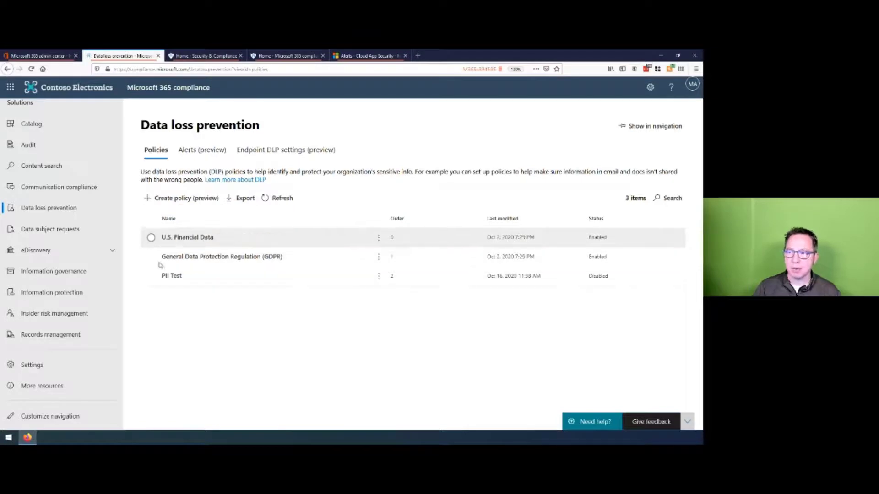
Switch to the Cloud App Security alerts and open the alert for a file containing PCI detected in the cloud
click(361, 56)
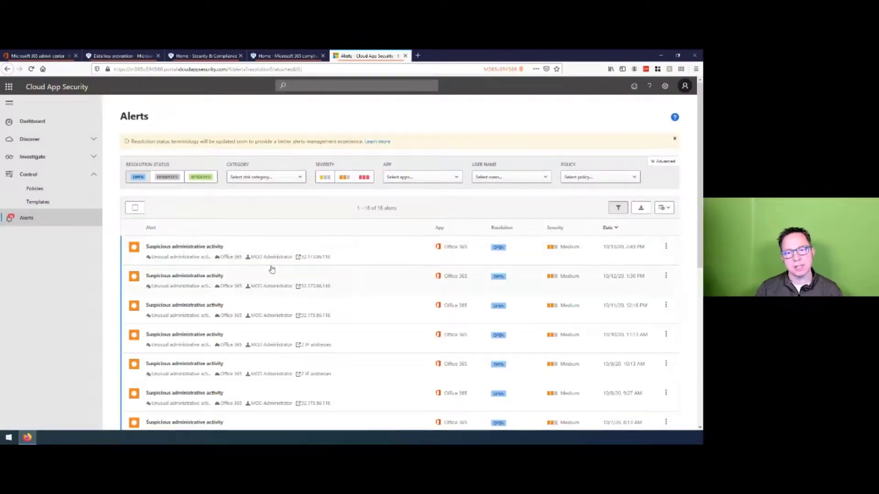
scroll(316, 216, down, 3)
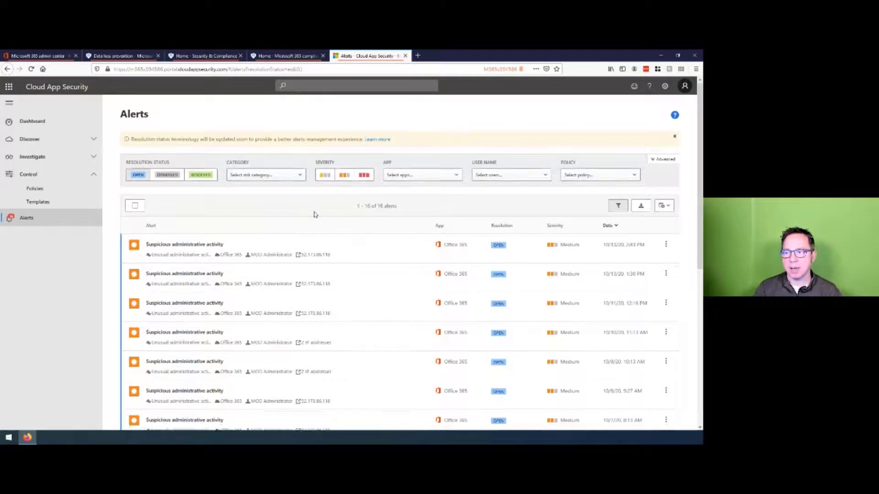
scroll(319, 216, down, 3)
scroll(320, 222, down, 5)
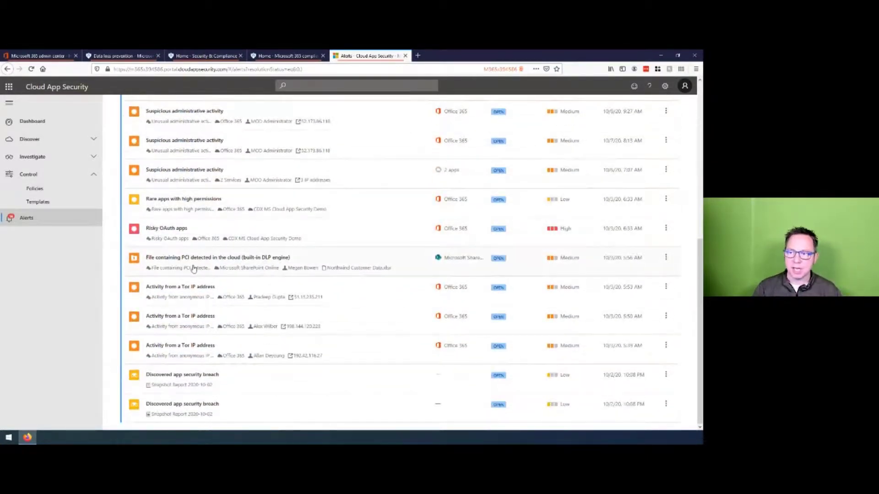
click(205, 265)
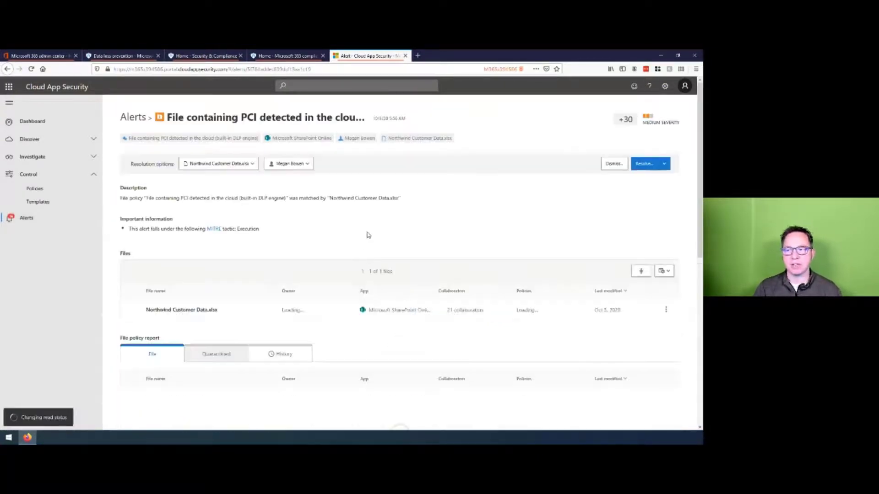
scroll(368, 235, down, 1)
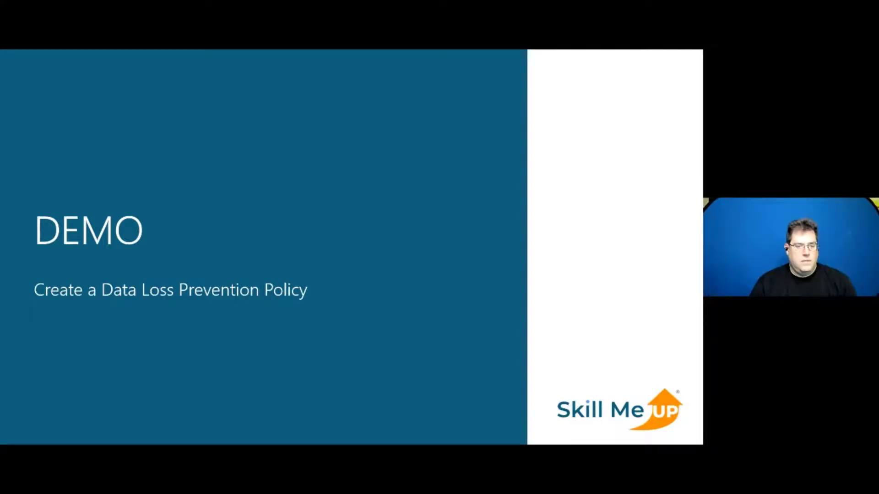
key(Right)
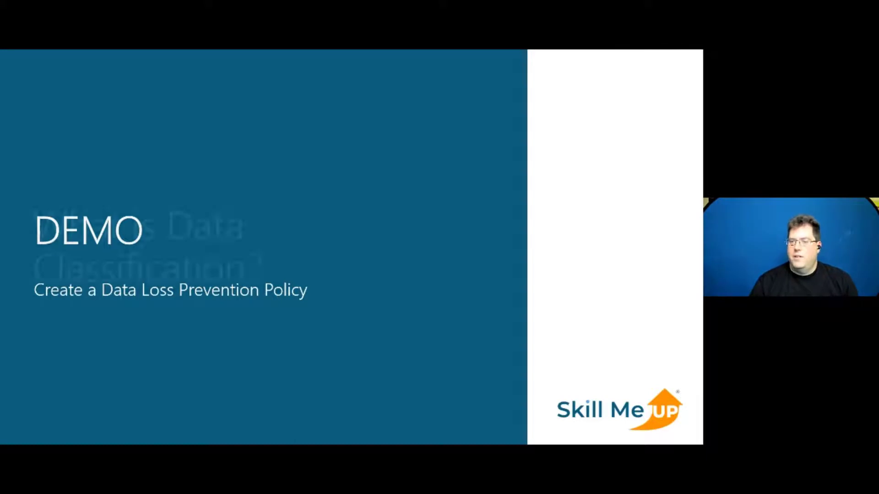
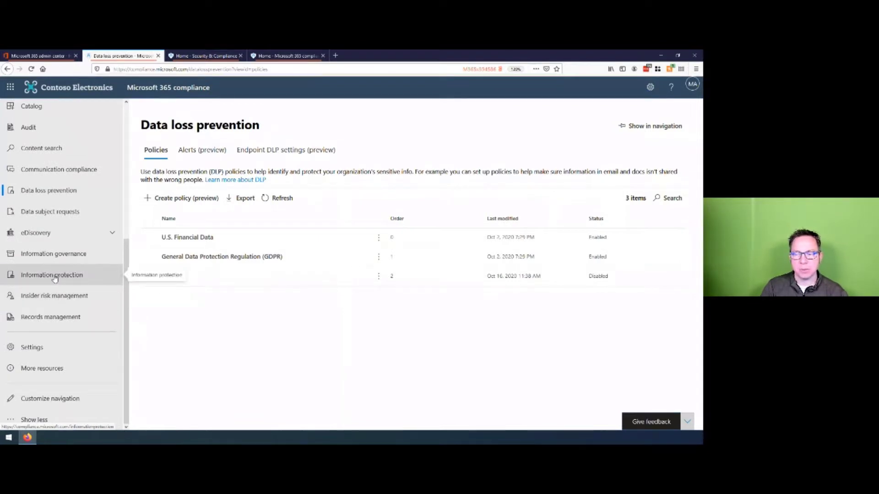
Start a new sensitivity label in Information protection and name it "Test Label"
click(53, 276)
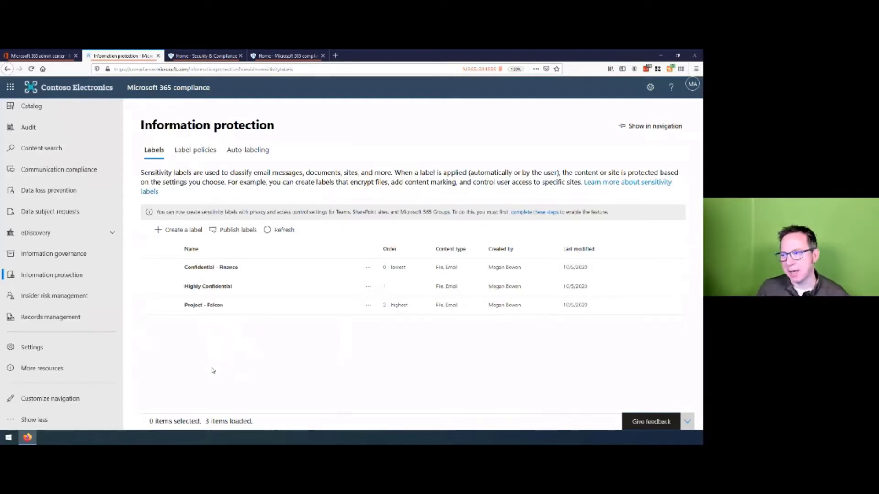
click(175, 233)
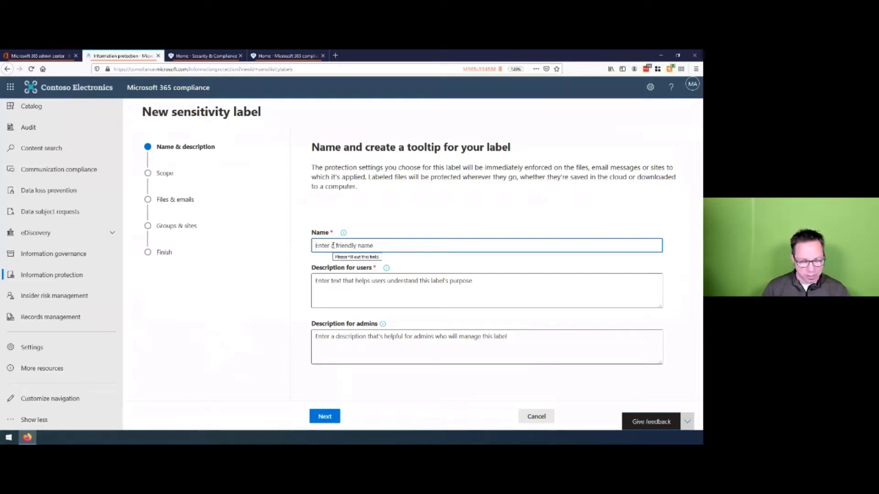
text(test)
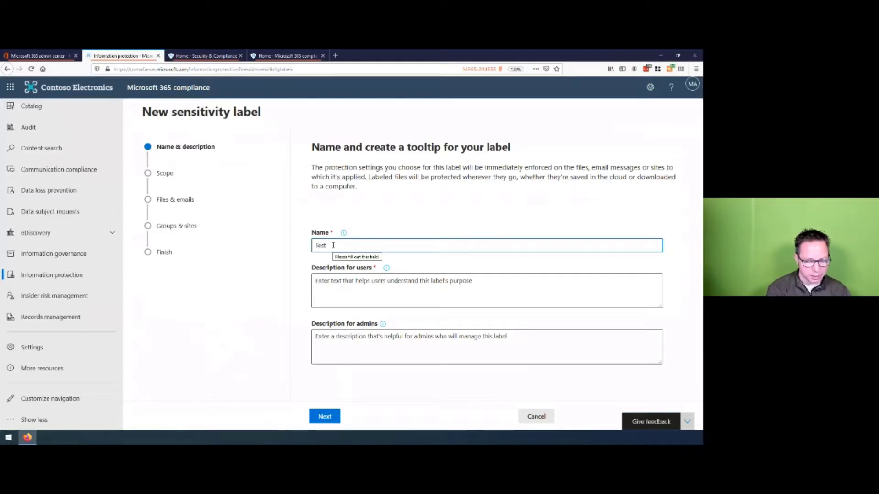
text( Label)
Copy the label name into the description for users and extend it to "Test Label Message Users"
key(ctrl+a)
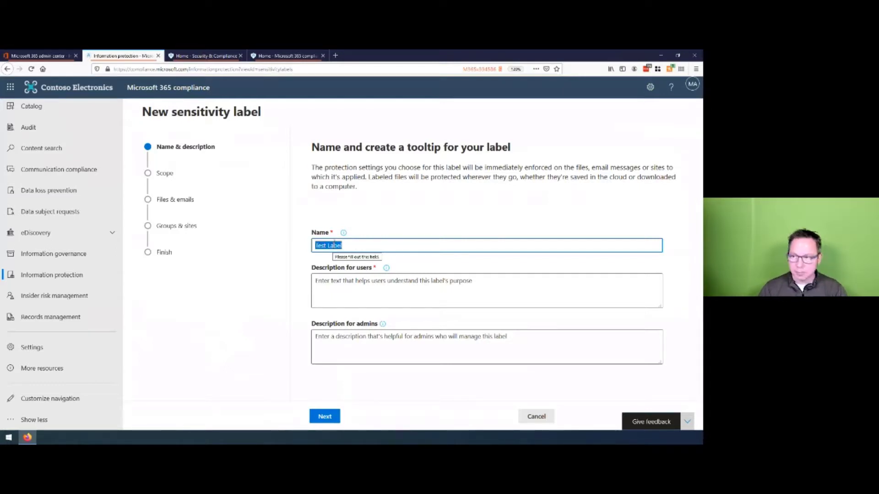
key(ctrl+c)
click(355, 286)
key(ctrl+v)
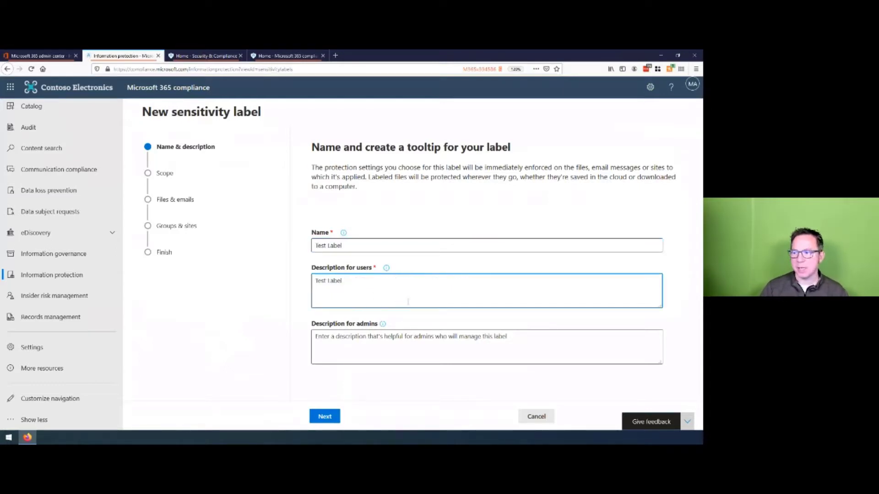
text(Message Users)
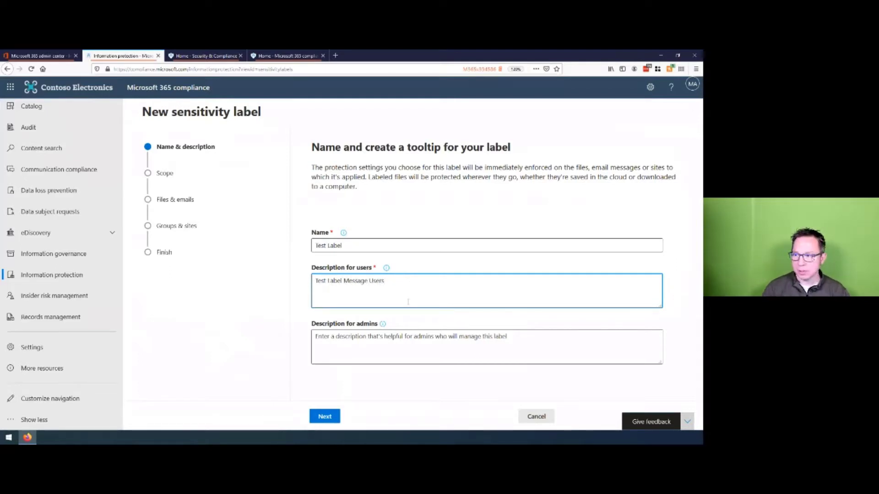
Reuse the user description to set the description for admins to "Test Label Message Admins", and continue to the scope settings
key(ctrl+a)
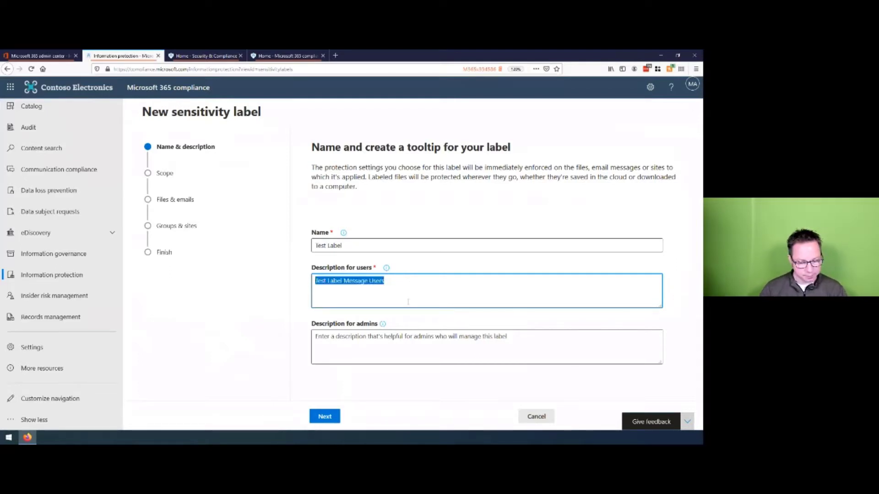
key(ctrl+c)
click(401, 339)
key(ctrl+v)
key(BackSpace)
key(BackSpace)
key(BackSpace)
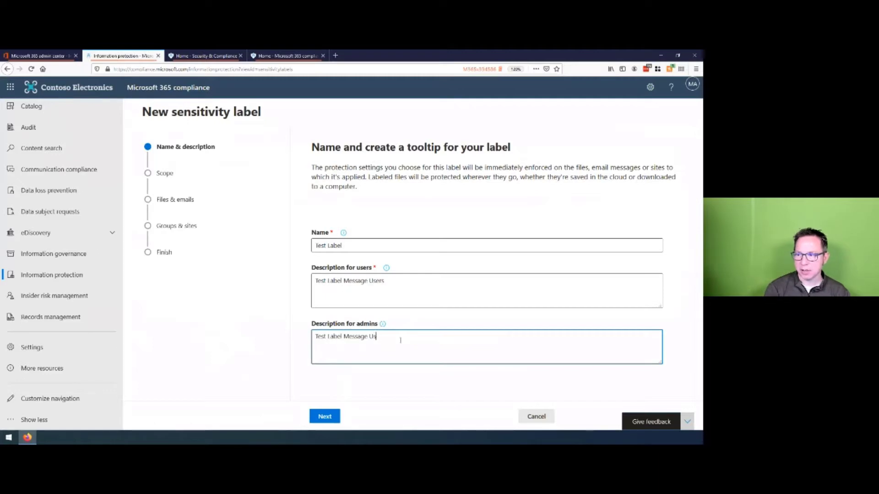
text(Admin)
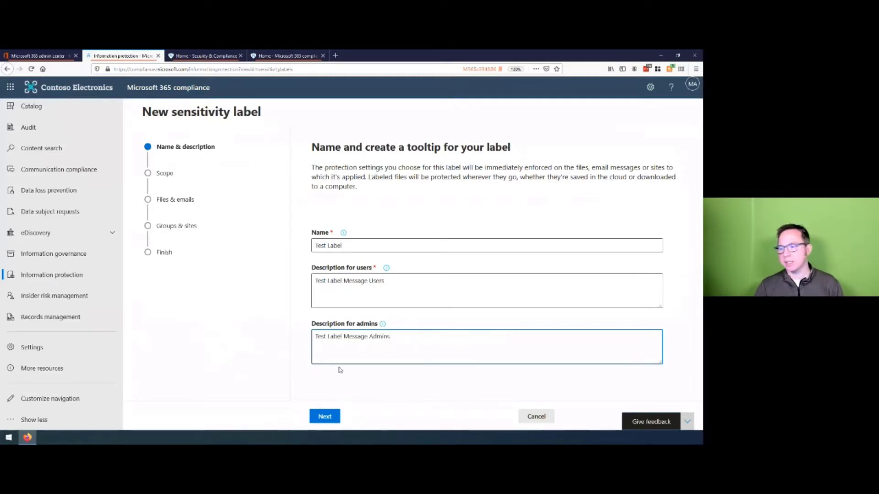
click(325, 416)
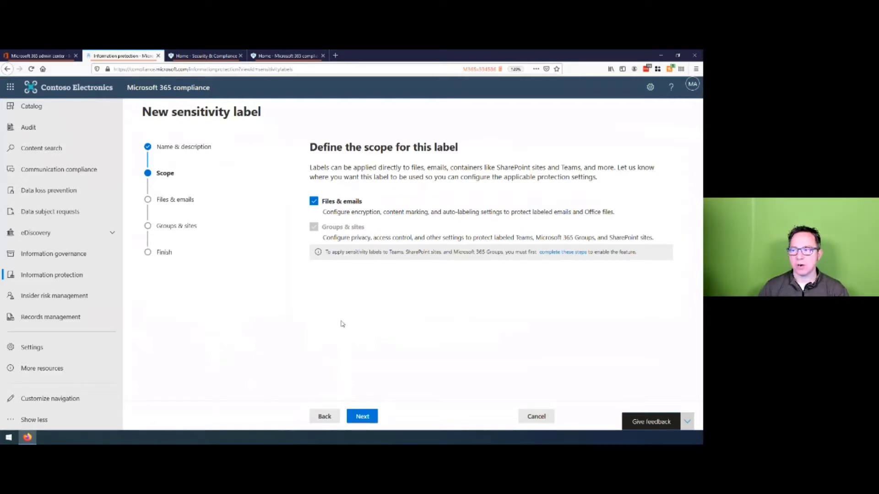
Keep the label's scope on Files & emails and continue to the protection settings
click(314, 201)
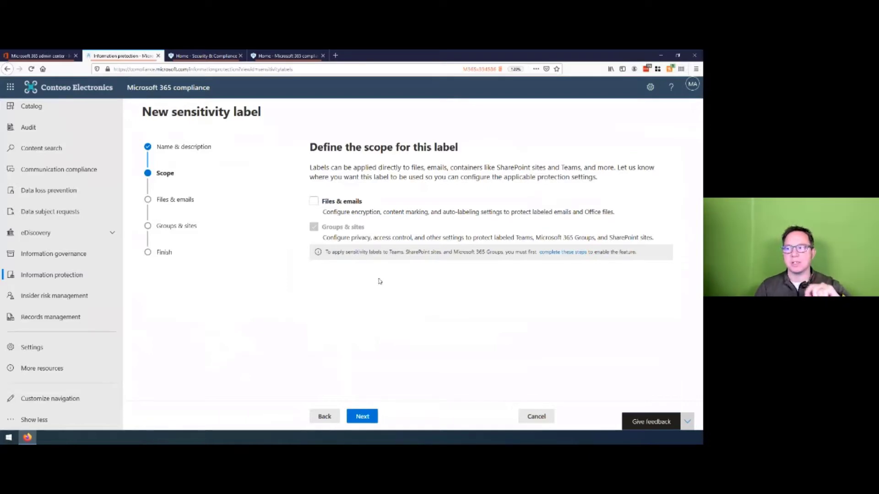
click(313, 201)
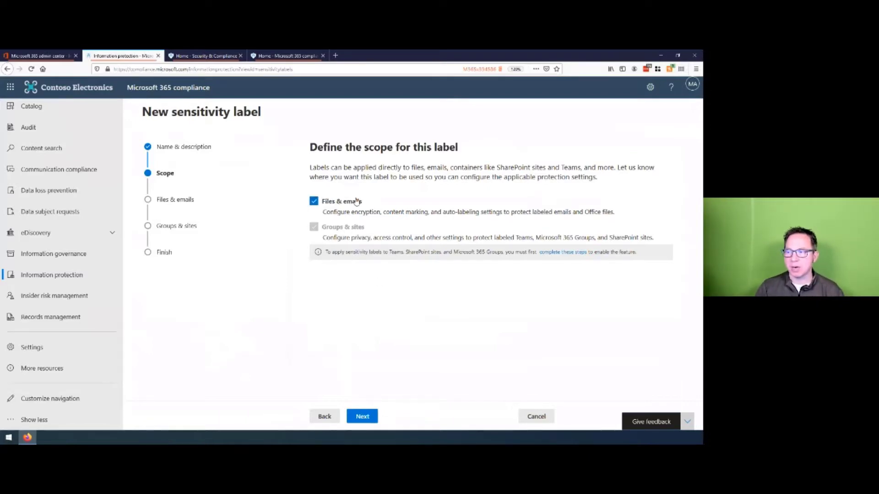
click(363, 417)
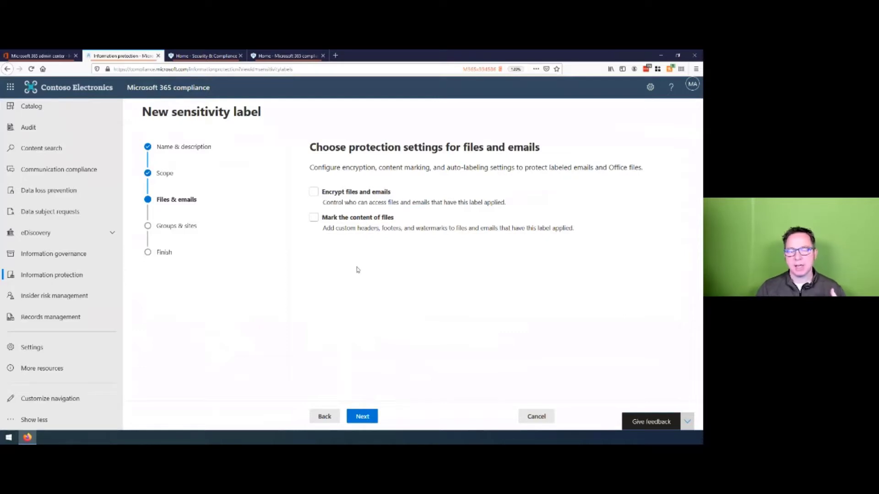
Enable content marking and encryption for files and emails, and choose to configure the encryption settings
click(313, 218)
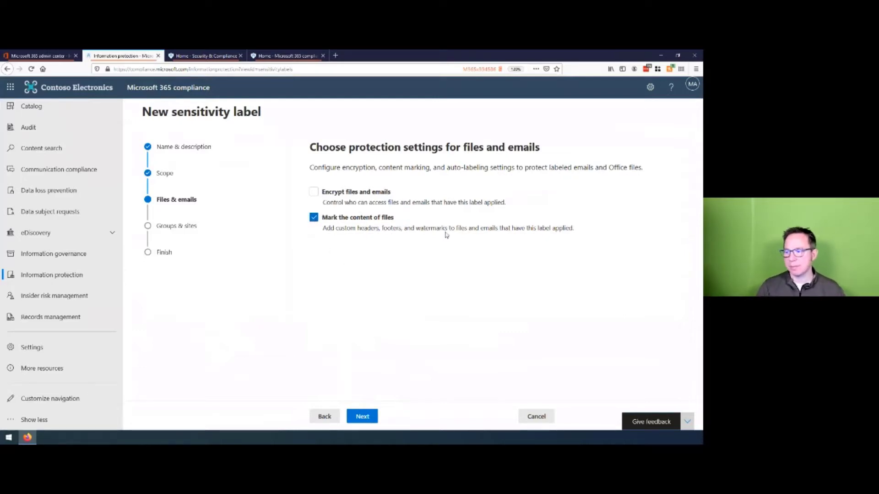
click(314, 192)
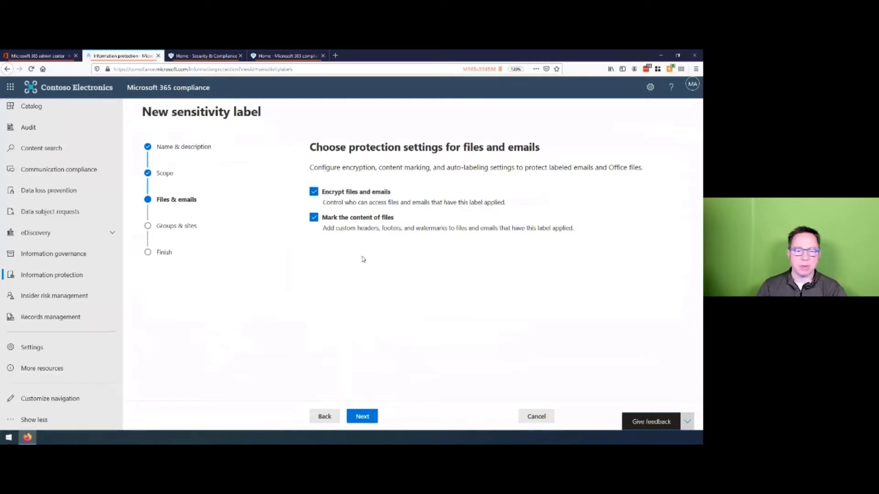
click(362, 417)
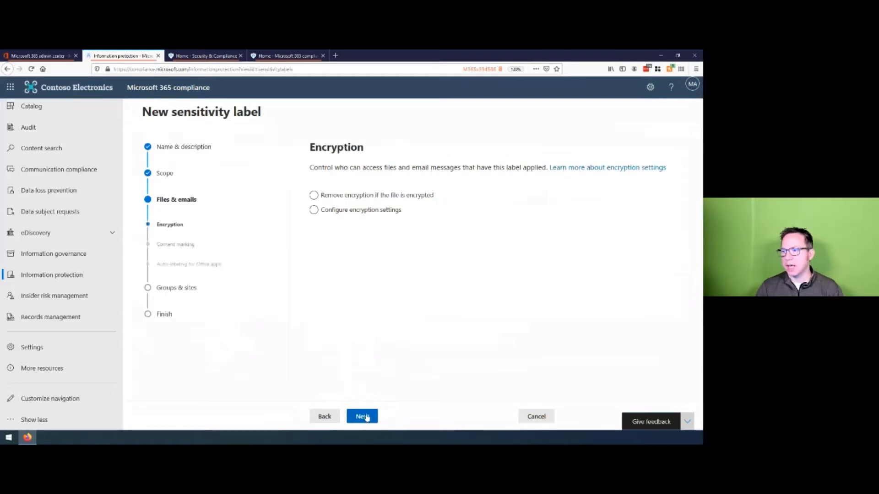
click(314, 211)
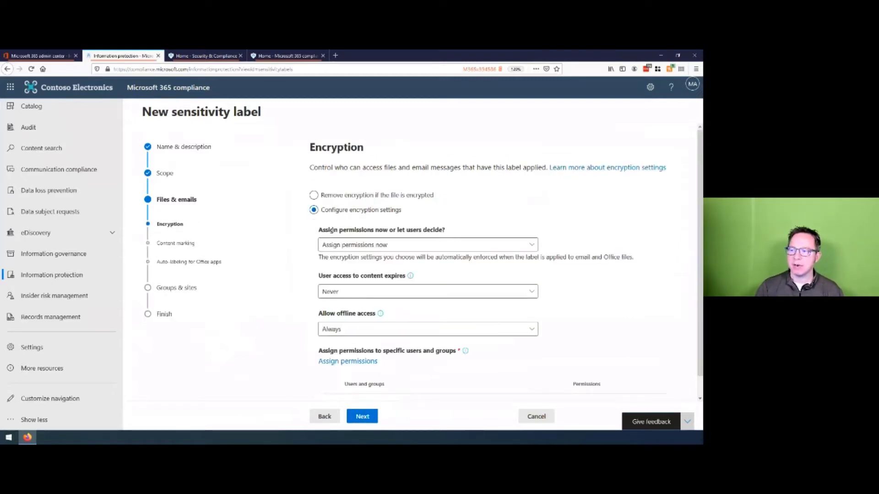
scroll(583, 223, down, 1)
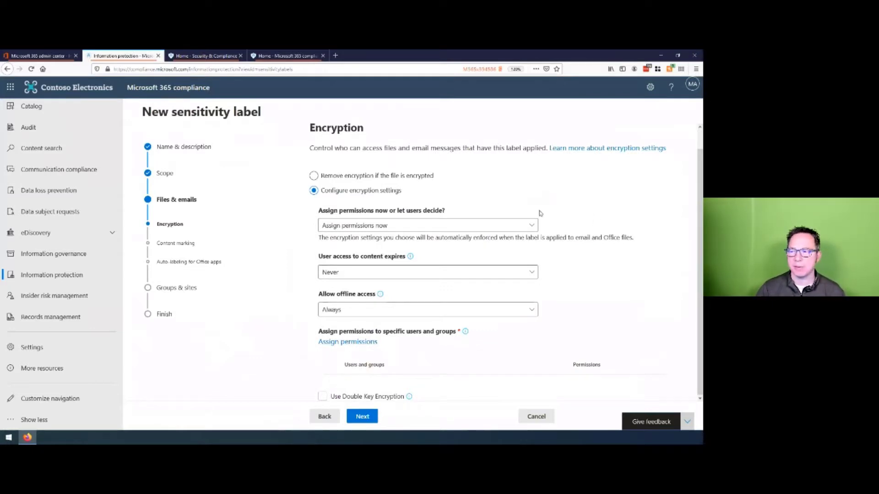
Try letting users assign permissions when they apply the label, and return the option to Assign permissions now
click(439, 225)
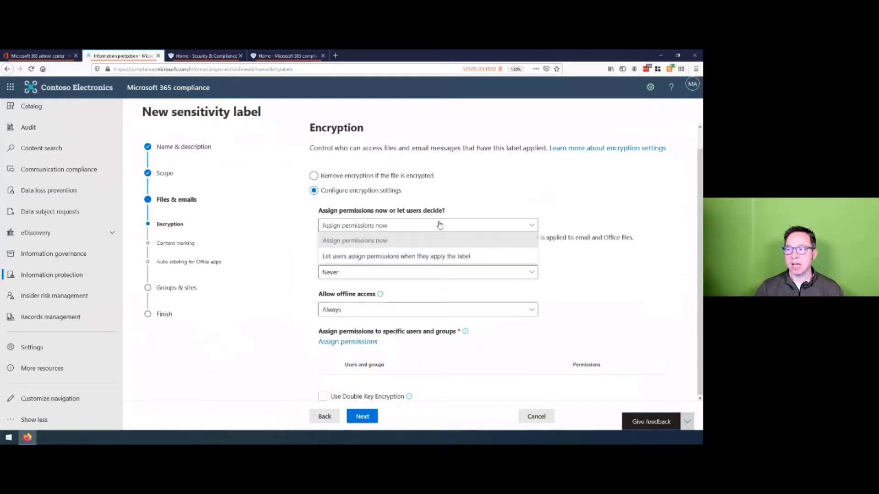
click(375, 256)
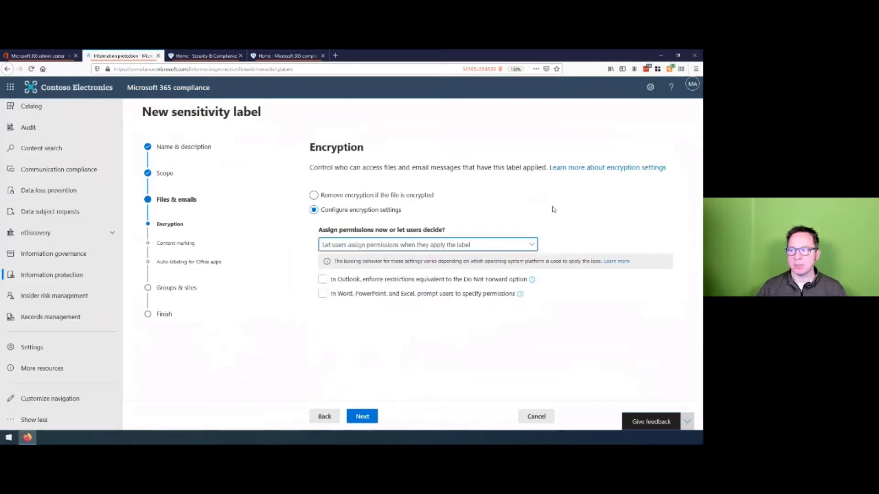
click(471, 246)
click(421, 246)
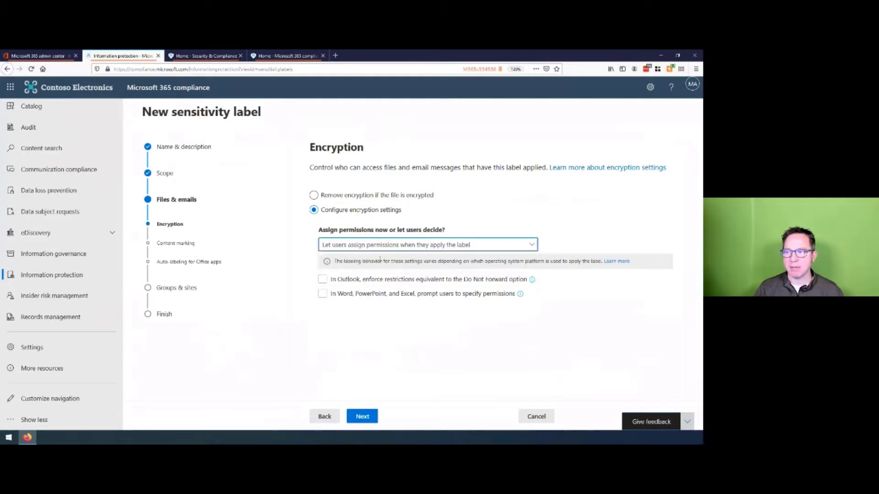
click(444, 246)
click(382, 260)
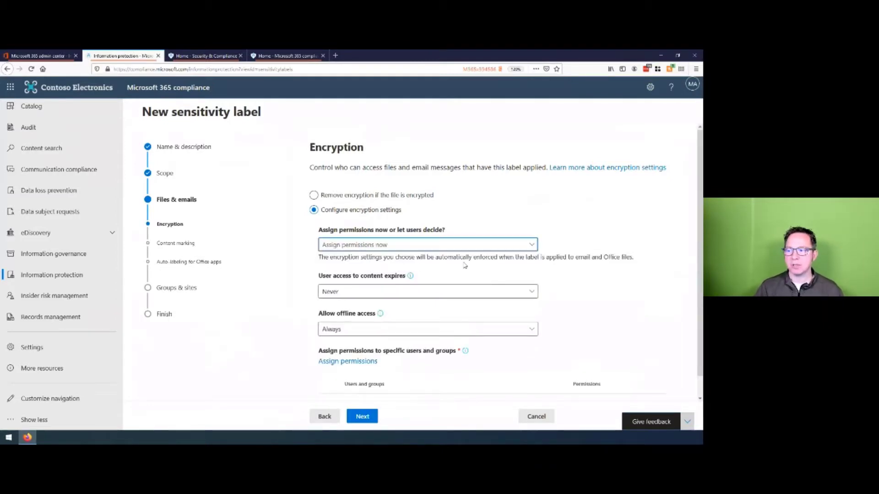
Set user access to content to expire 3 days after the label is applied
scroll(572, 219, down, 1)
click(355, 274)
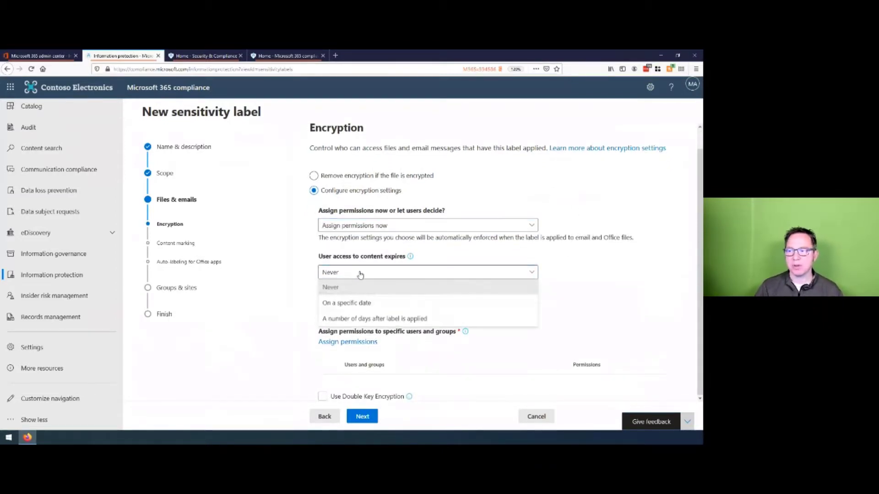
click(351, 320)
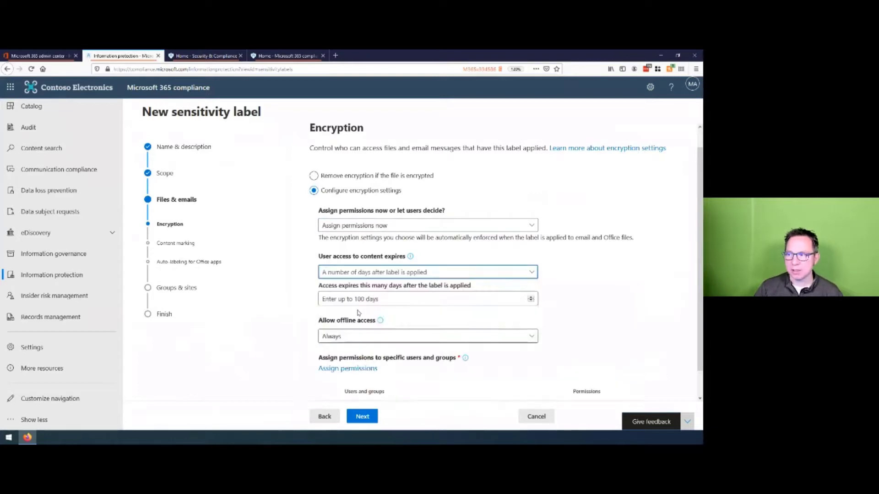
click(383, 298)
text(3)
click(304, 309)
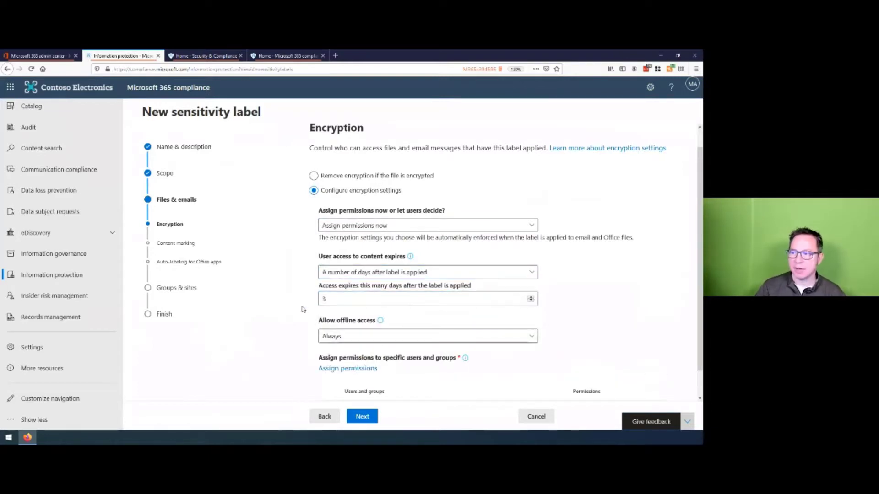
Set the label's offline access to Never
scroll(567, 283, down, 1)
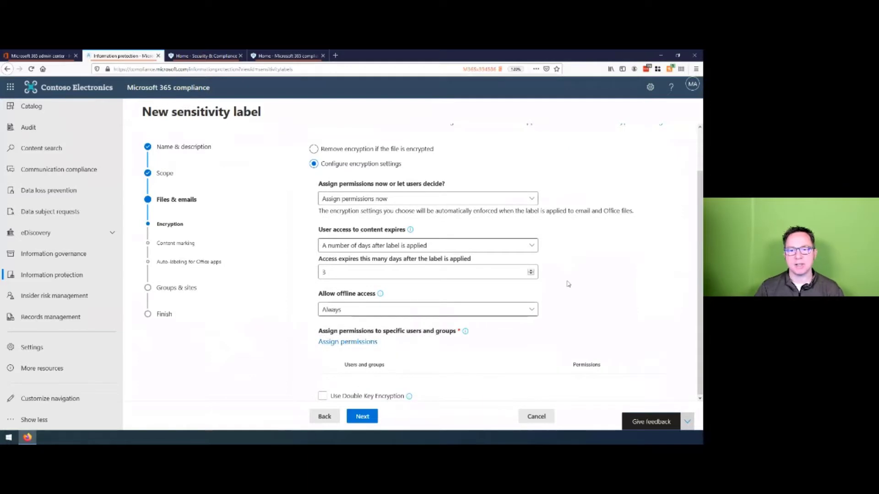
click(350, 310)
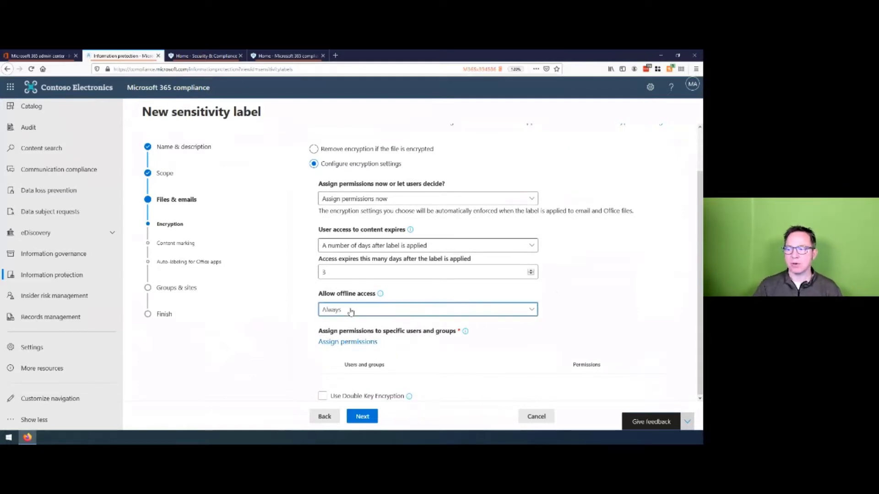
click(334, 340)
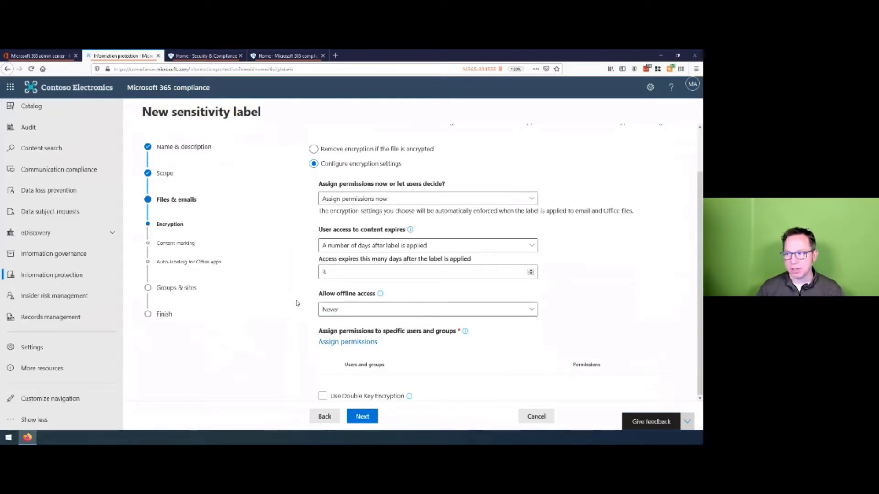
Open the label's permission assignment and change the allowed actions to the Viewer permission level
click(351, 345)
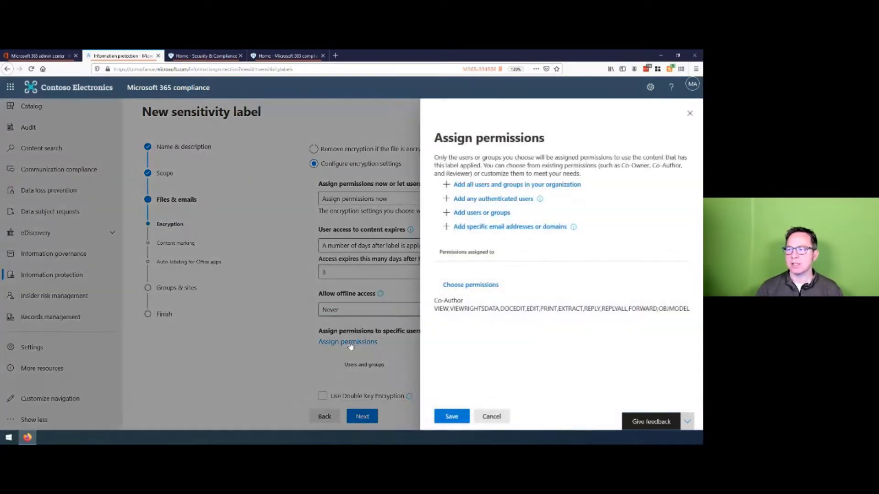
drag(433, 309, 692, 312)
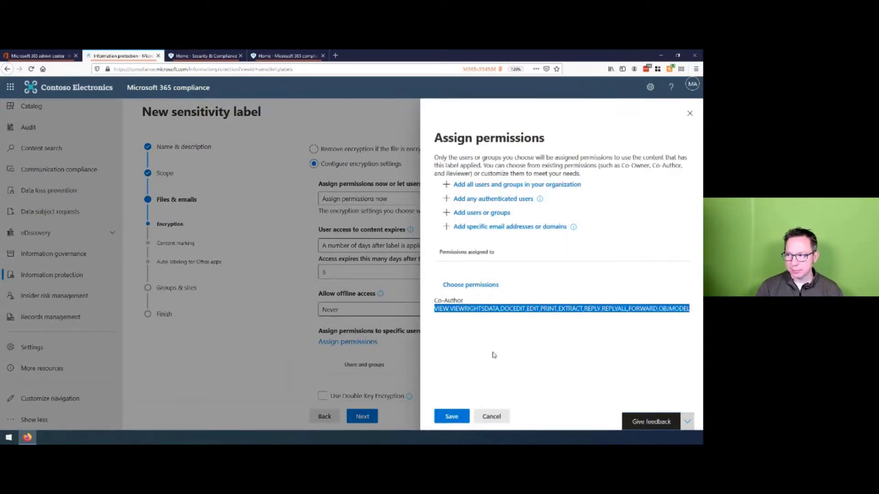
click(460, 286)
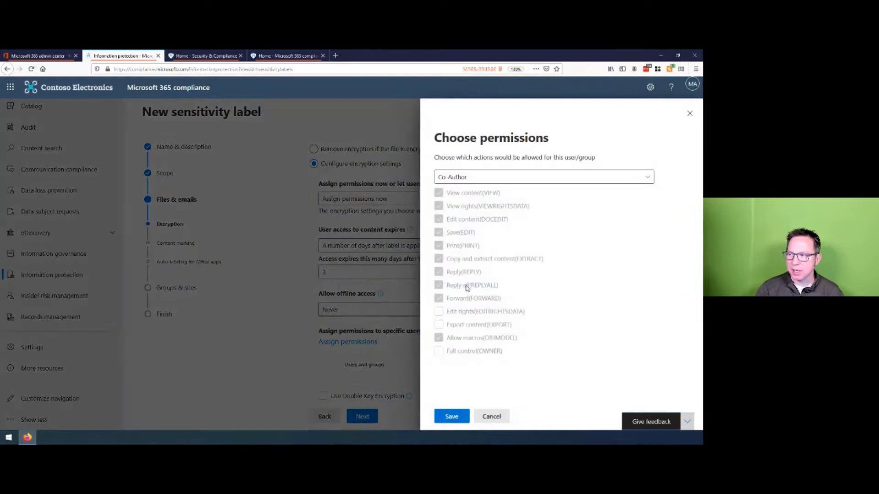
click(517, 183)
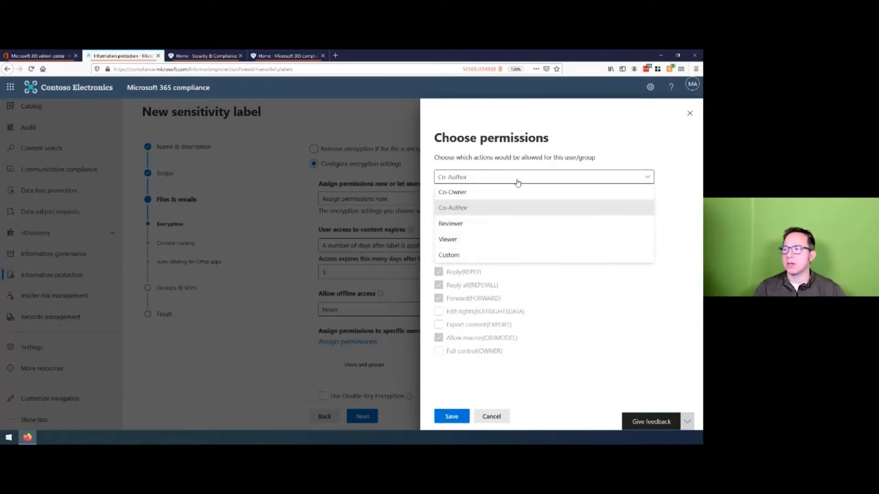
click(452, 241)
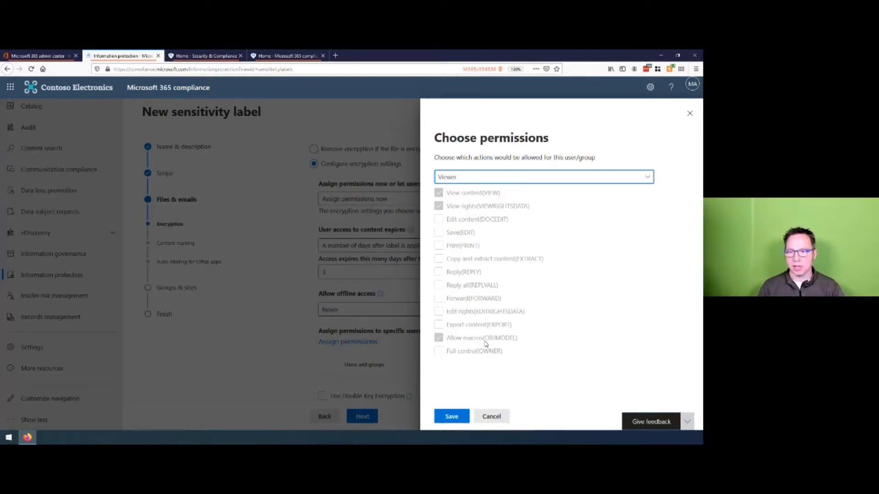
click(453, 417)
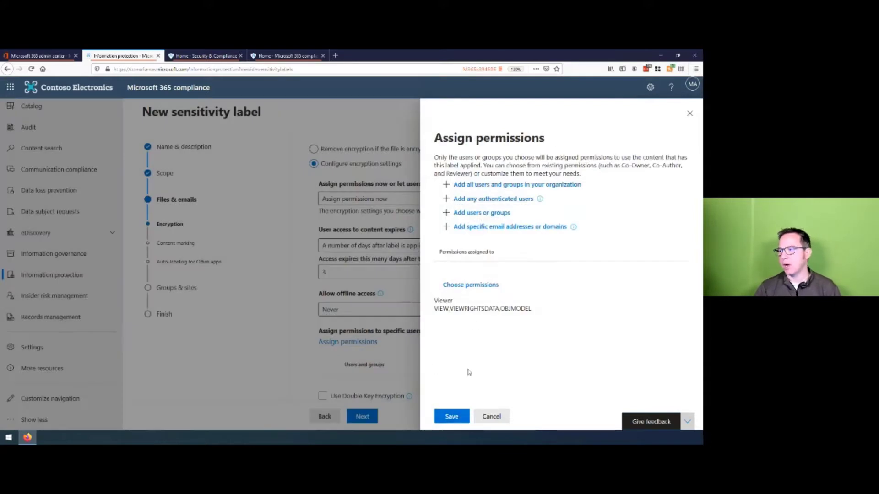
Assign the permissions to all users and groups in the organization, save them, and continue to content marking
click(477, 189)
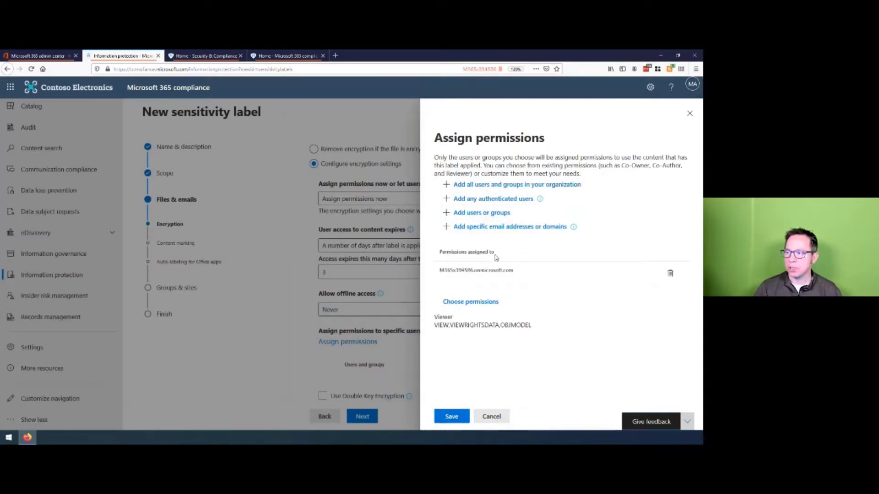
click(456, 419)
scroll(425, 369, down, 1)
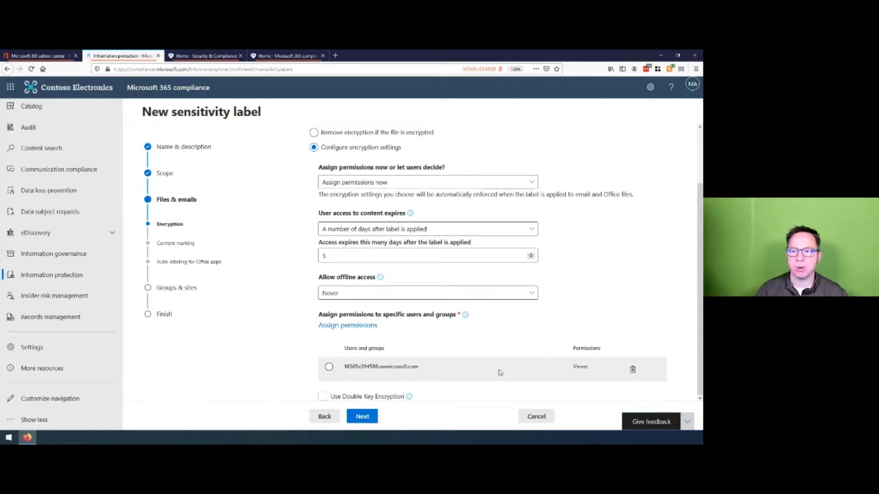
click(363, 417)
Turn on content marking and add a watermark with the text CONFIDENTIAL and font size 20
click(323, 242)
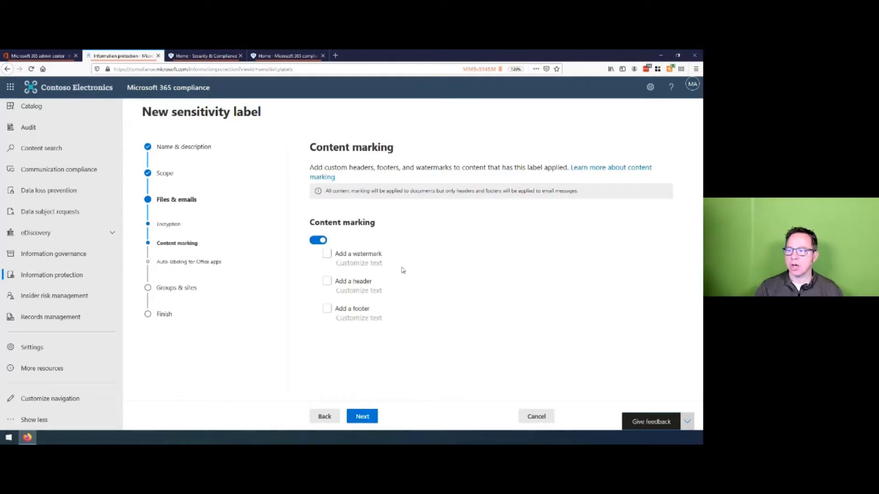
click(327, 253)
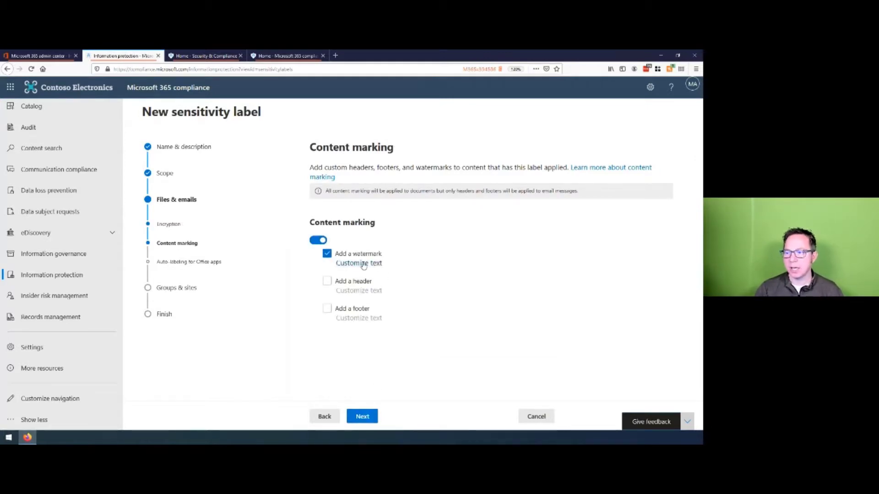
click(359, 263)
key(Tab)
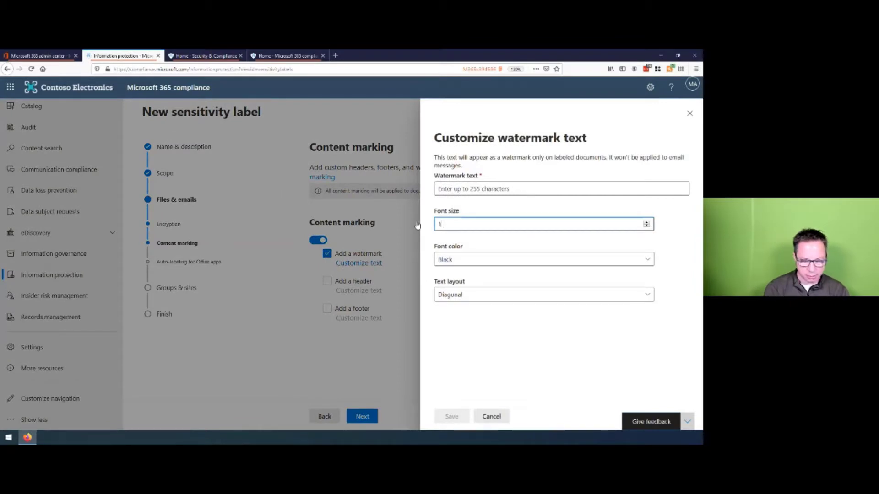
key(BackSpace)
text(20)
click(457, 188)
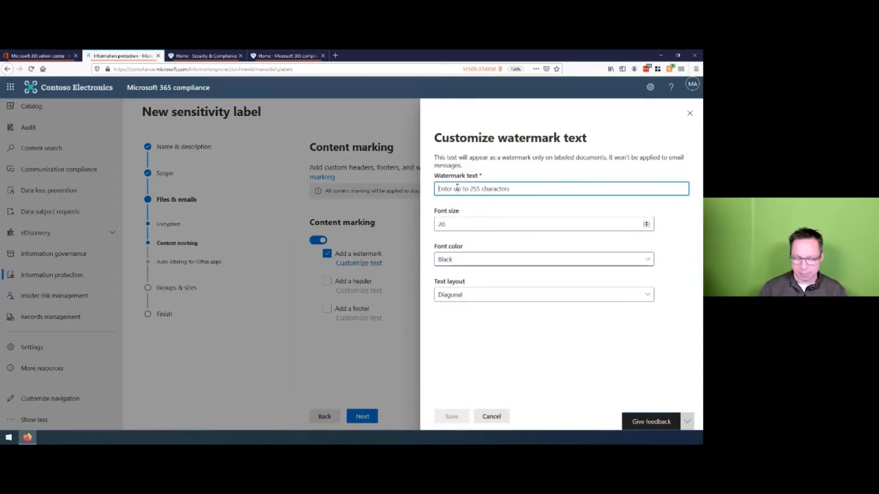
text(CONFIDEN)
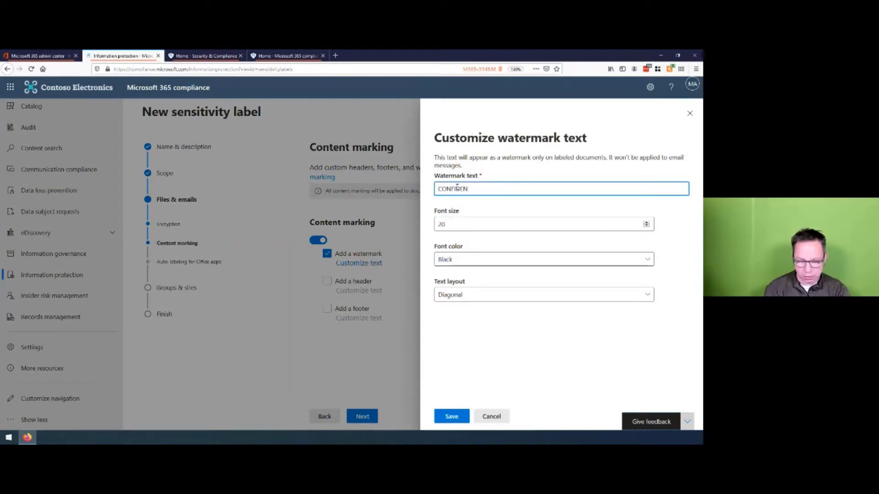
text(TIAL)
Set the watermark's font color to Red, save it, and continue to auto-labeling
click(471, 259)
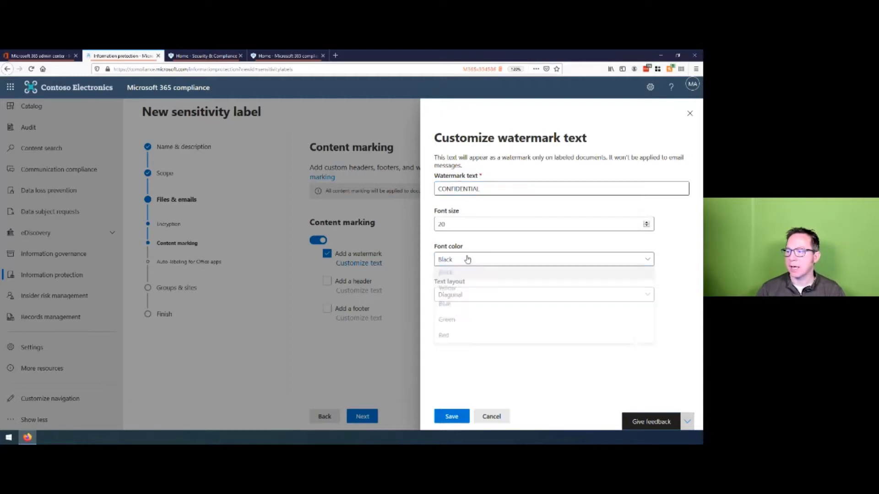
click(478, 337)
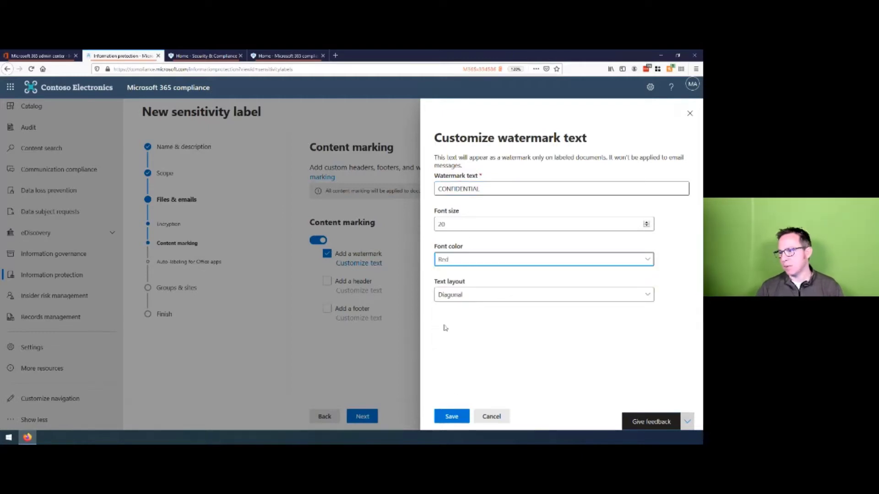
click(452, 416)
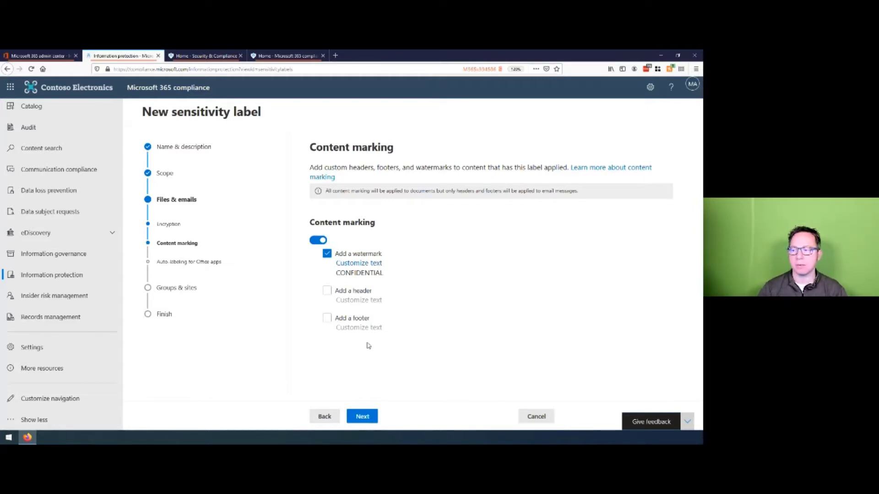
click(362, 417)
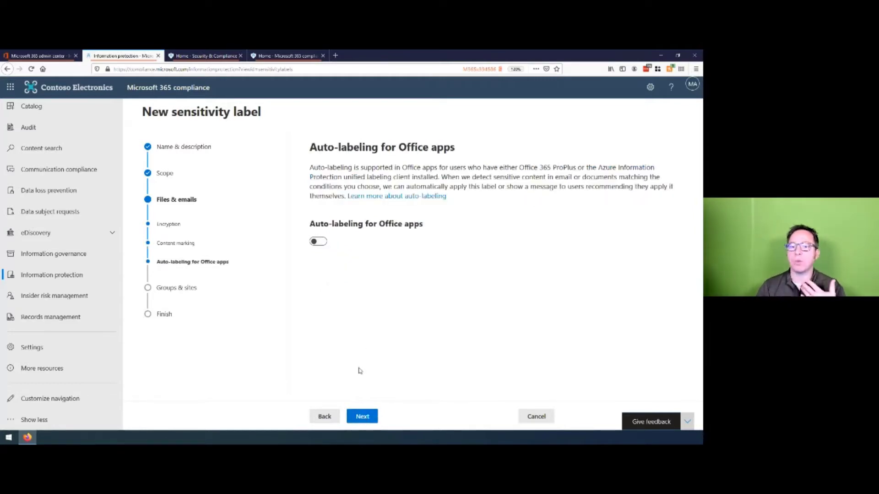
Turn on auto-labeling for Office apps and add a Content contains condition
click(319, 242)
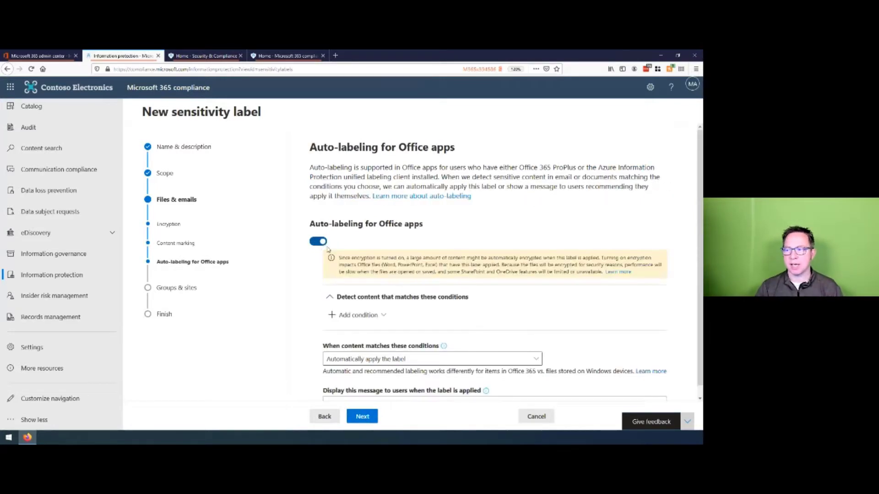
click(386, 306)
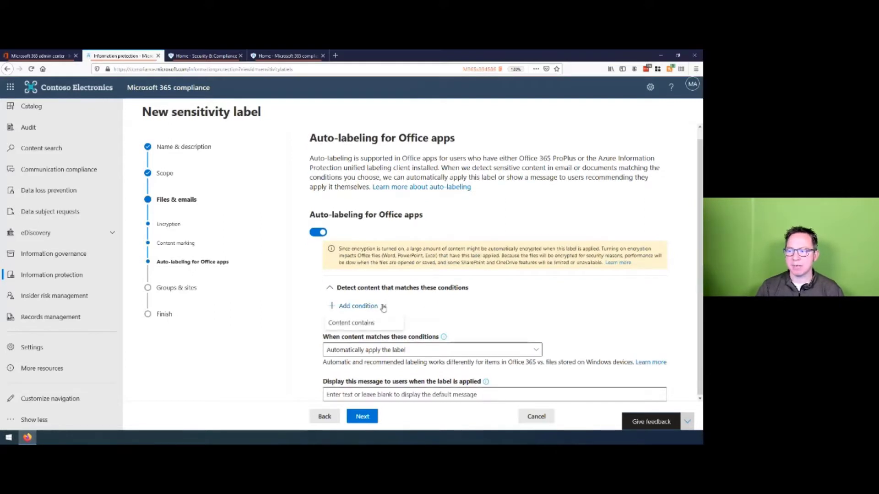
click(366, 325)
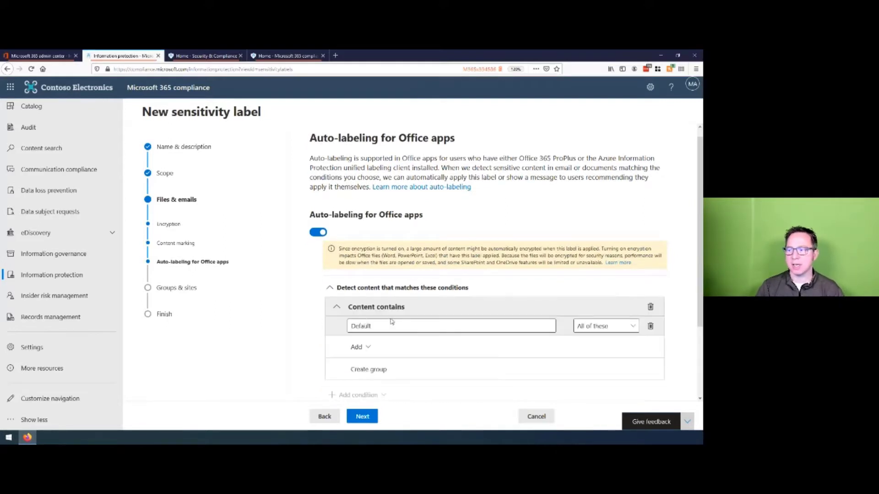
Add the ABA Routing Number sensitive info type to the auto-labeling condition and continue to groups and sites
click(368, 348)
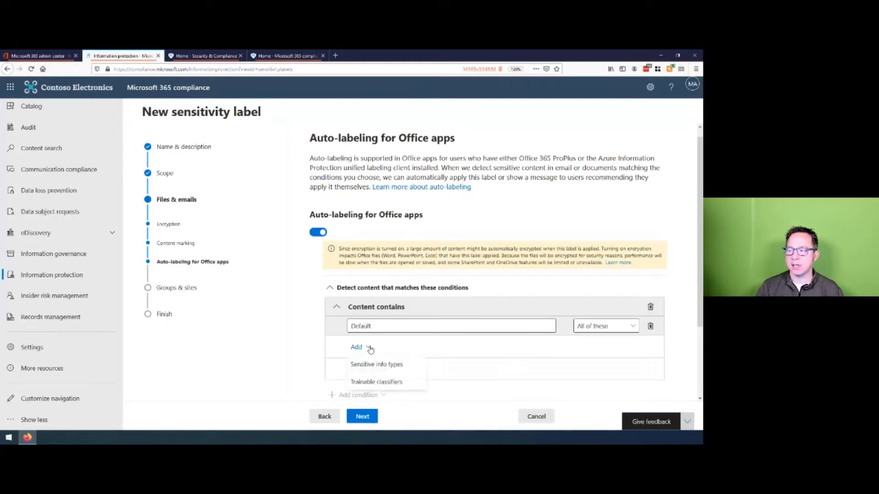
click(389, 367)
click(474, 162)
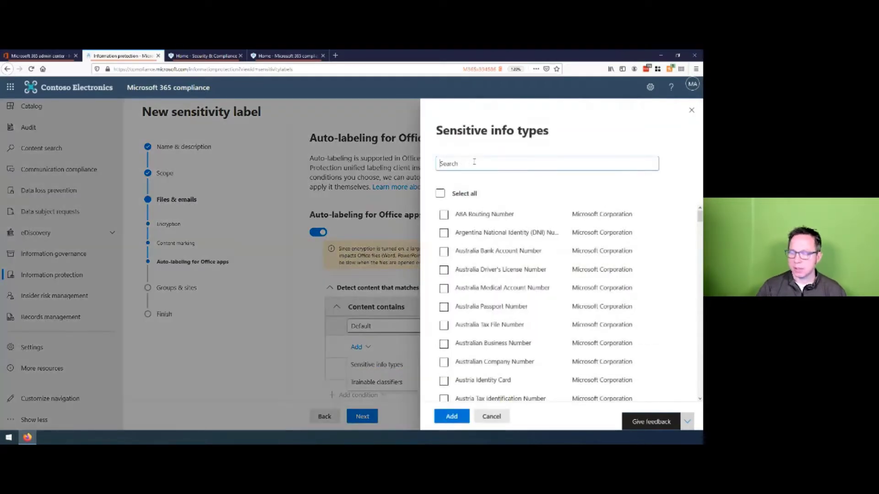
click(443, 214)
click(451, 416)
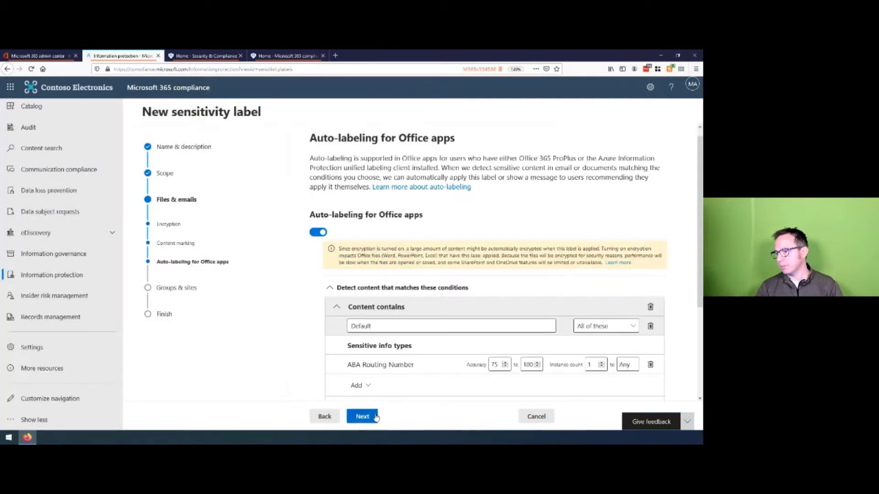
scroll(390, 357, down, 3)
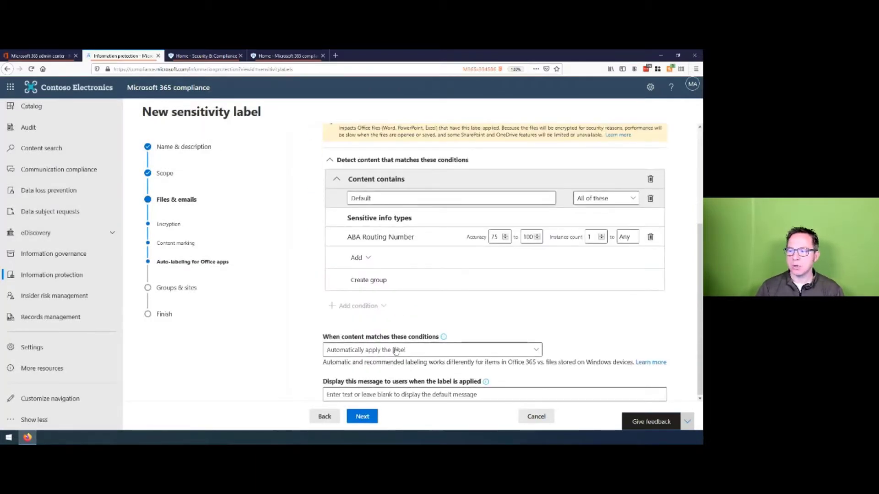
click(362, 417)
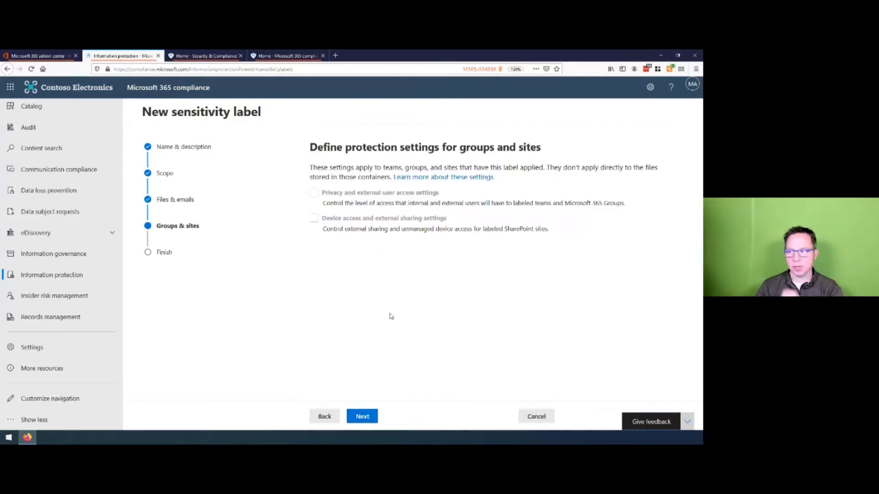
Skip the group and site protection settings, create the sensitivity label, and return to the label list
click(362, 416)
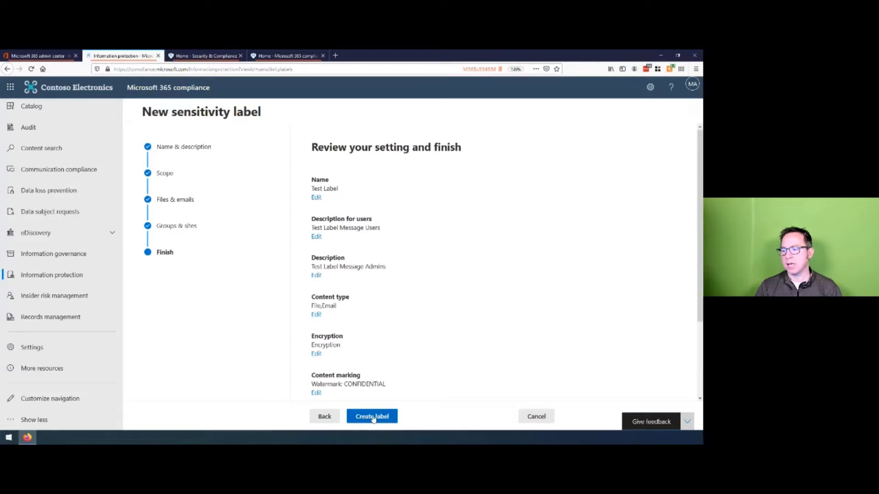
click(373, 418)
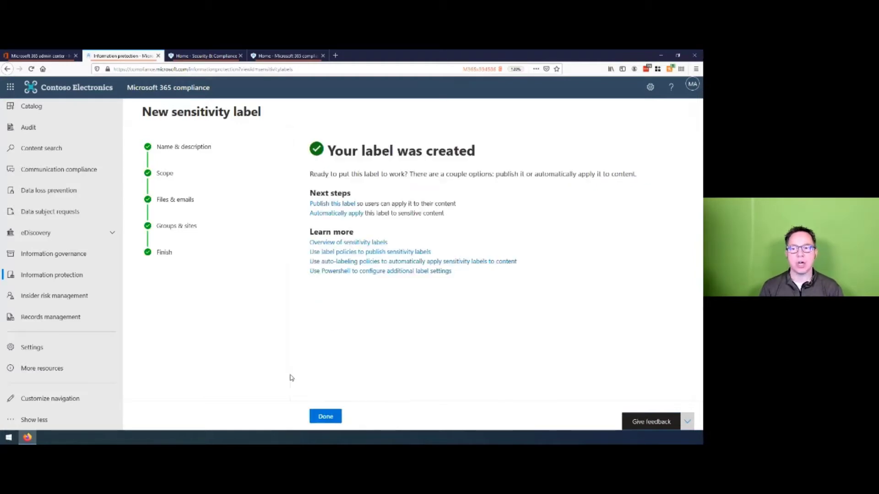
click(326, 416)
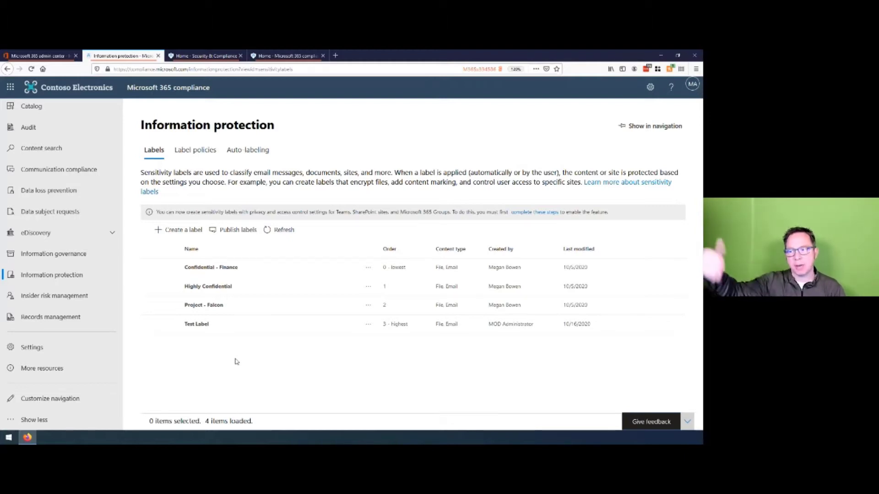
Start publishing Test Label in a new label policy that includes all users and groups
click(158, 326)
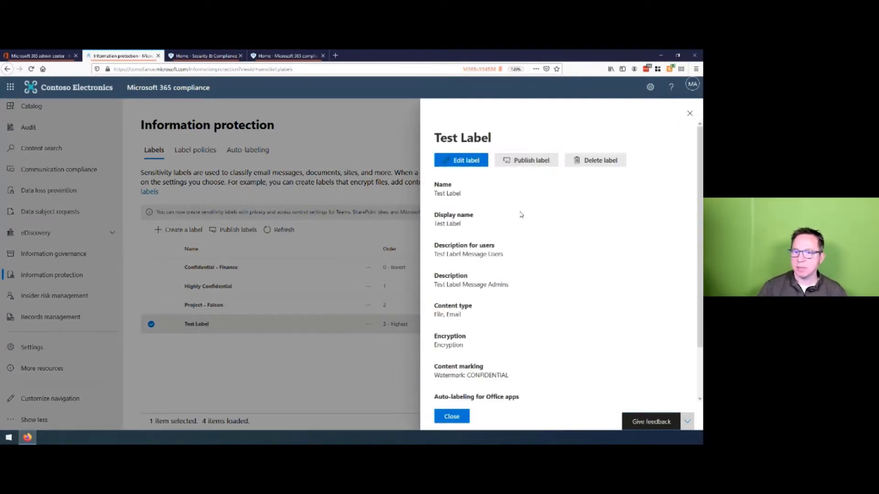
click(525, 161)
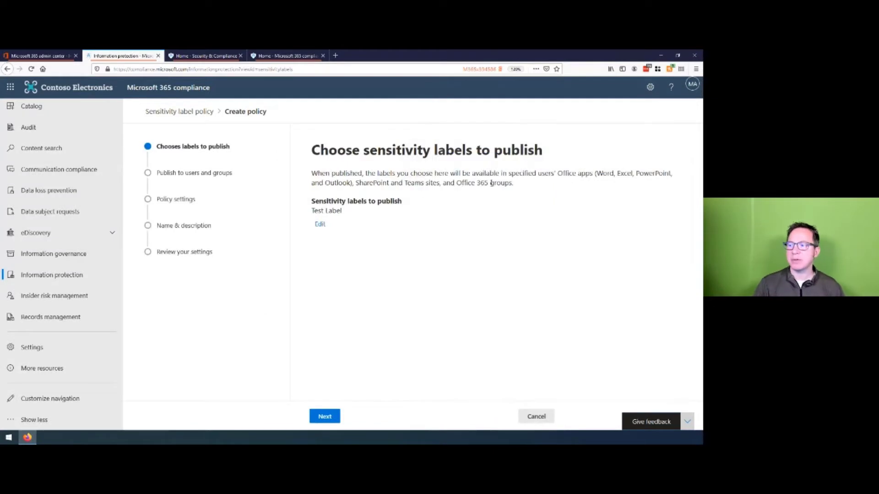
drag(344, 212, 310, 213)
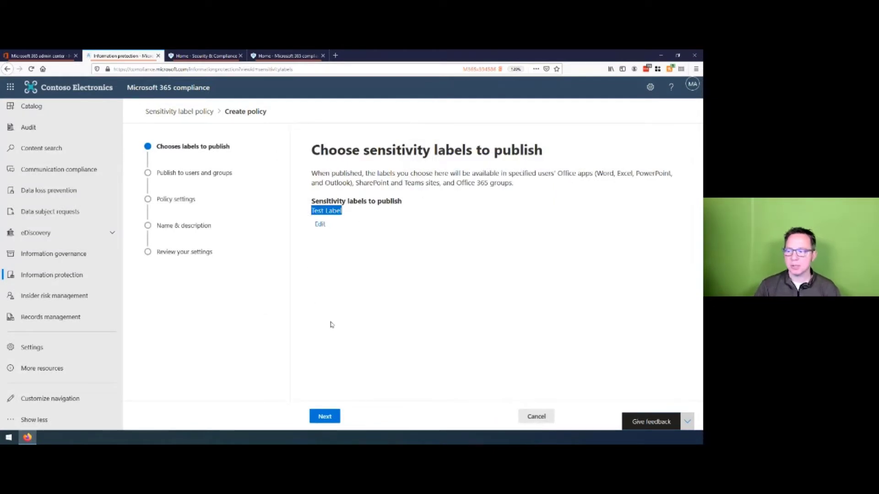
click(328, 417)
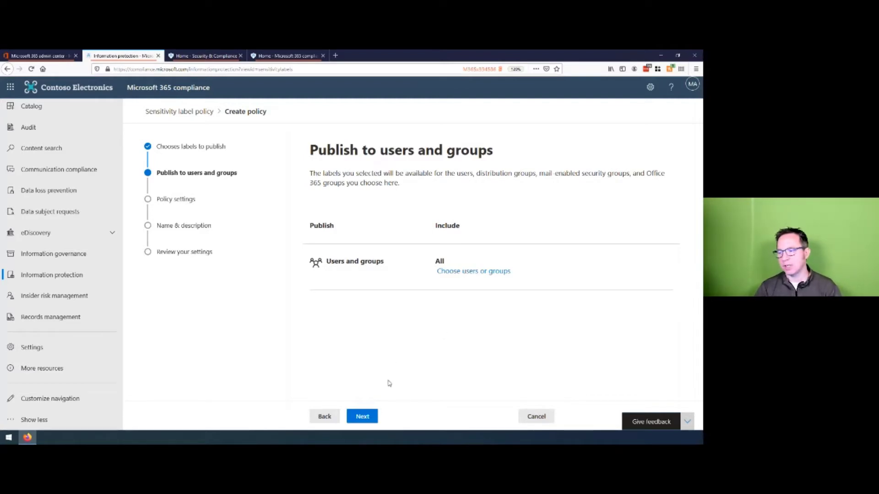
click(361, 419)
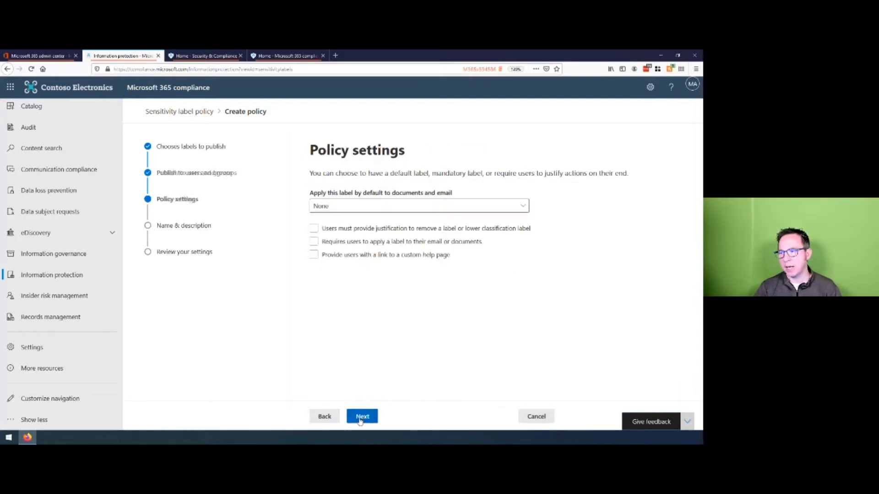
Make Test Label the default for documents and email, and require users to apply a label to their email or documents
click(339, 207)
click(329, 238)
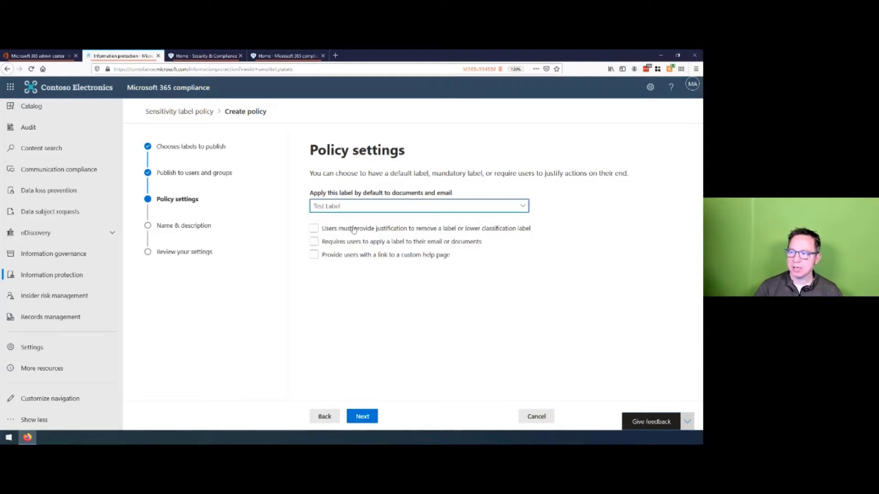
click(314, 243)
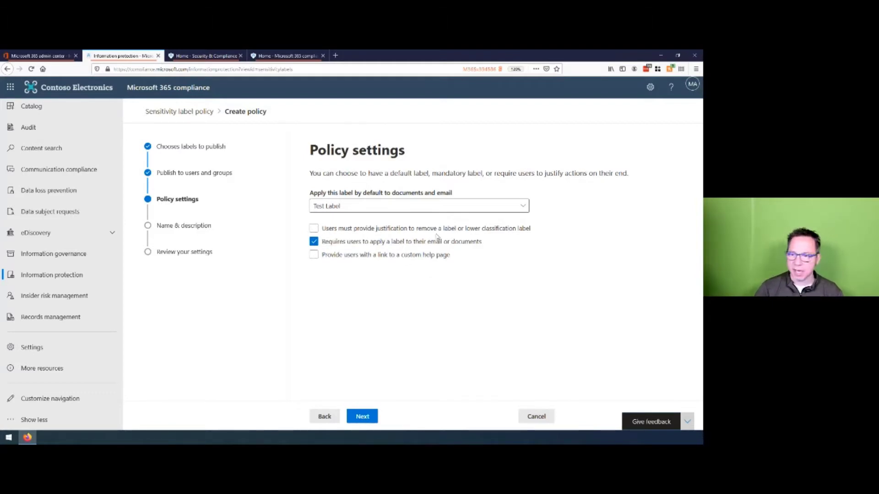
Accept the policy settings, name the policy Test Label Policy, and reuse that text as its description
click(363, 416)
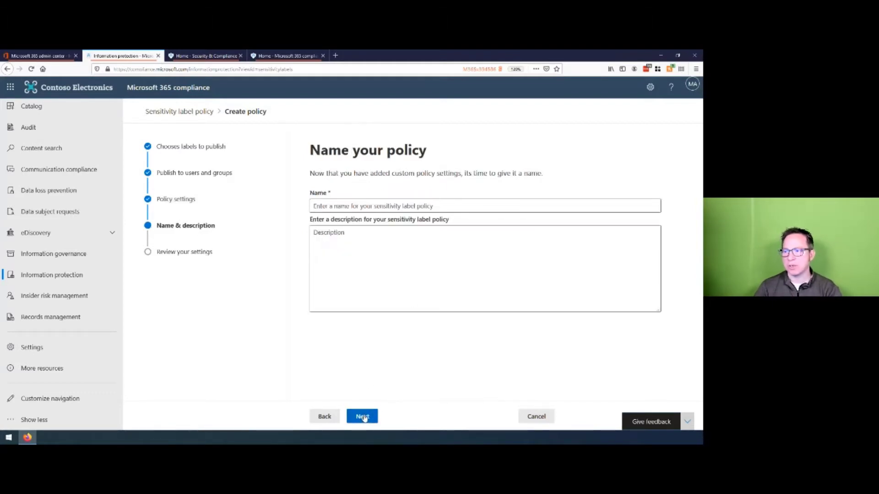
click(340, 202)
text(Test)
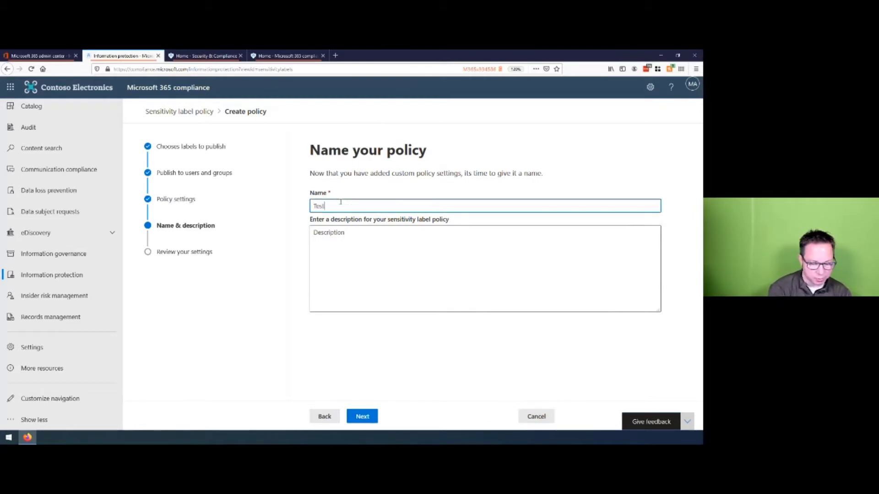
text( Label Policy)
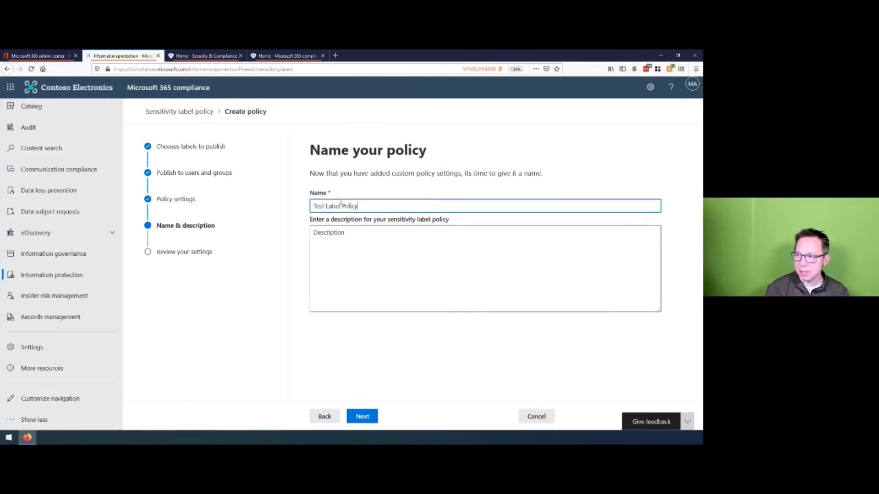
key(ctrl+a)
key(ctrl+c)
click(332, 240)
key(ctrl+v)
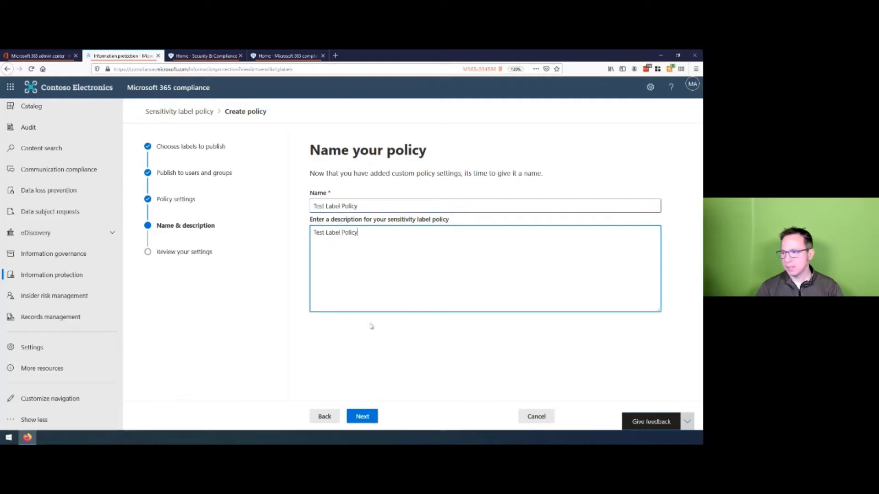
Proceed through the settings review, submit the new sensitivity label policy, and close the policy wizard
click(373, 422)
click(373, 422)
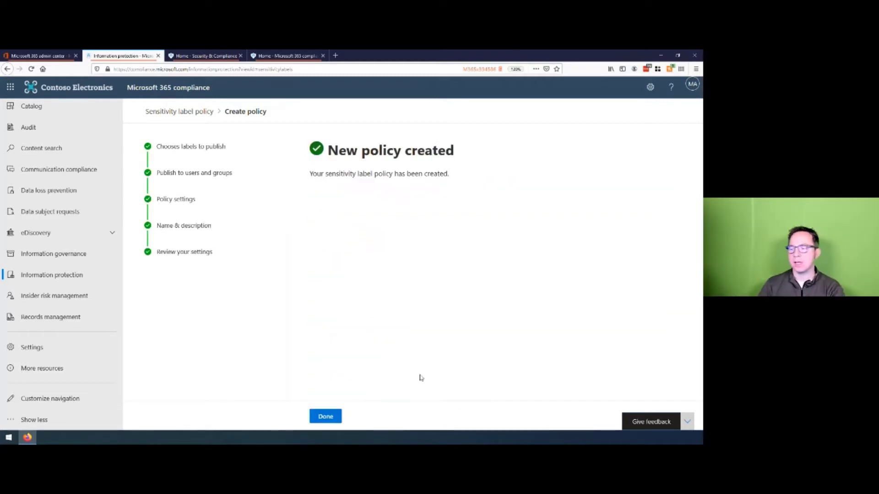
click(324, 418)
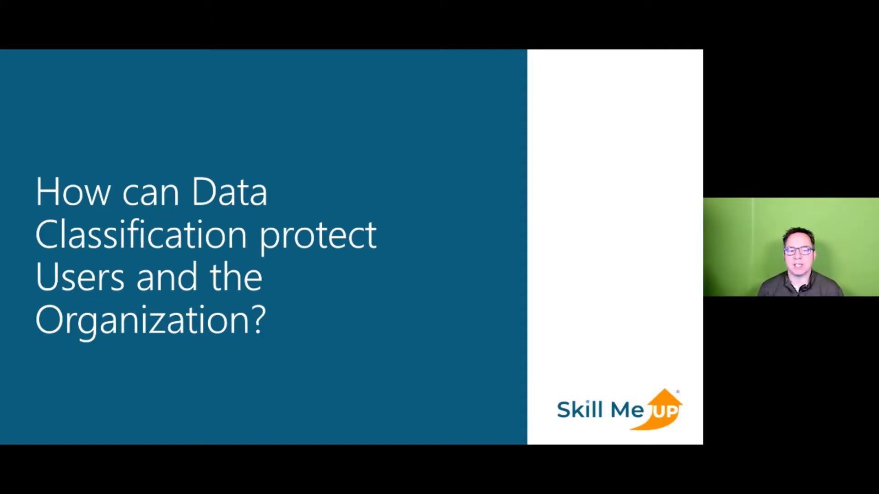
key(Right)
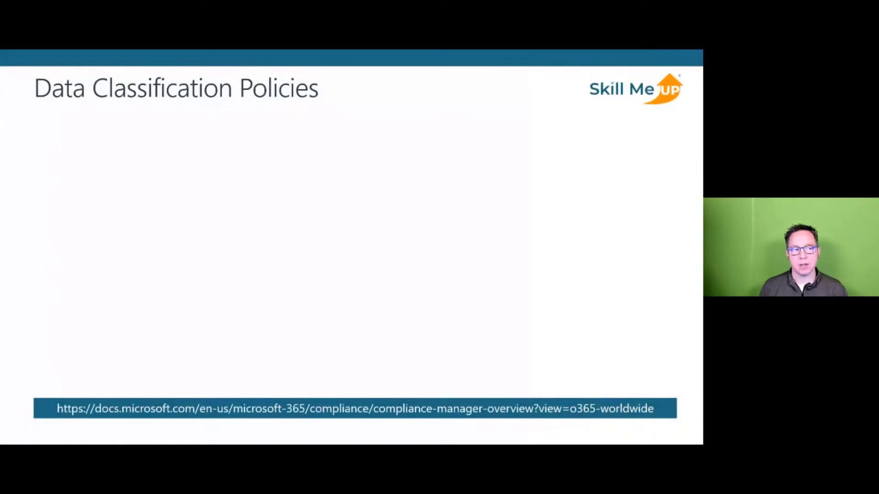
key(Right)
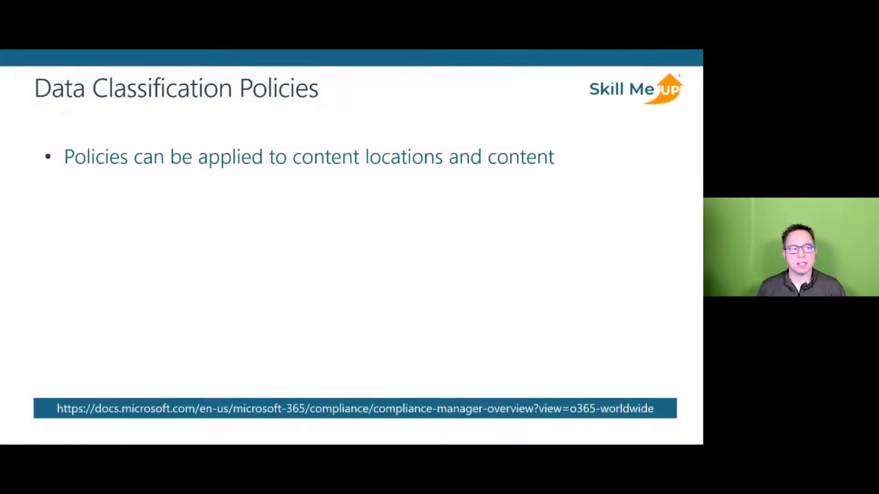